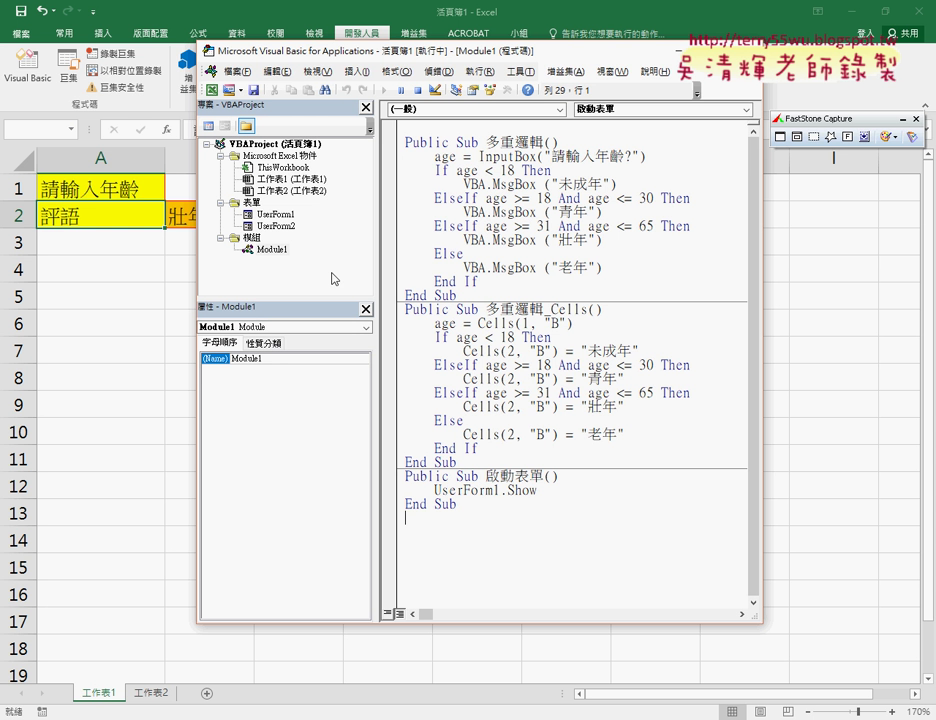
Open UserForm1 and review the 確定 button's CommandButton1_Click age-category code
double_click(275, 214)
click(561, 259)
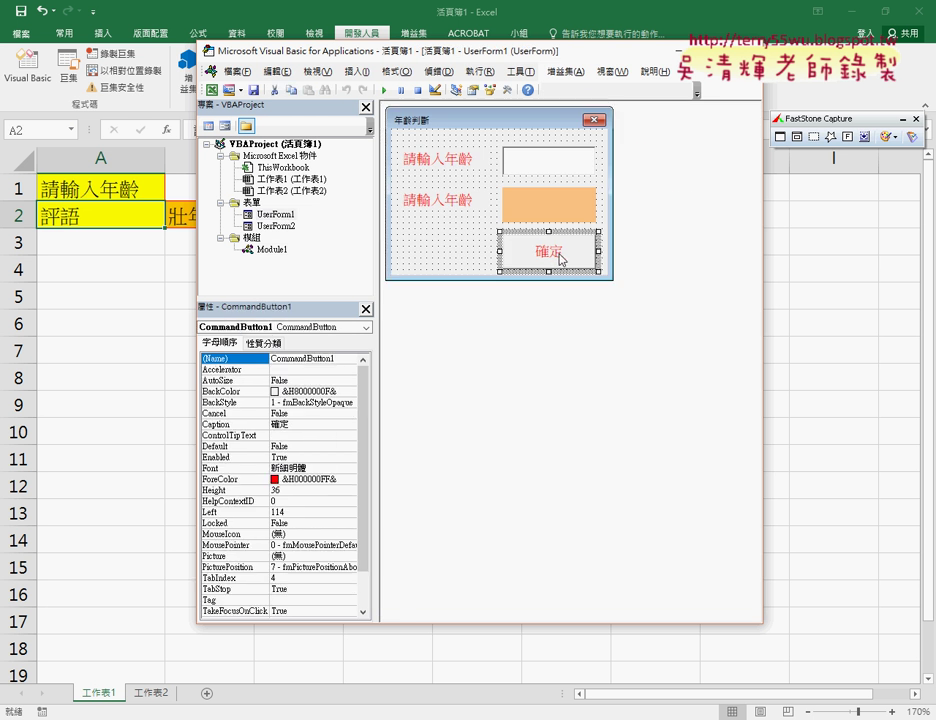
click(531, 262)
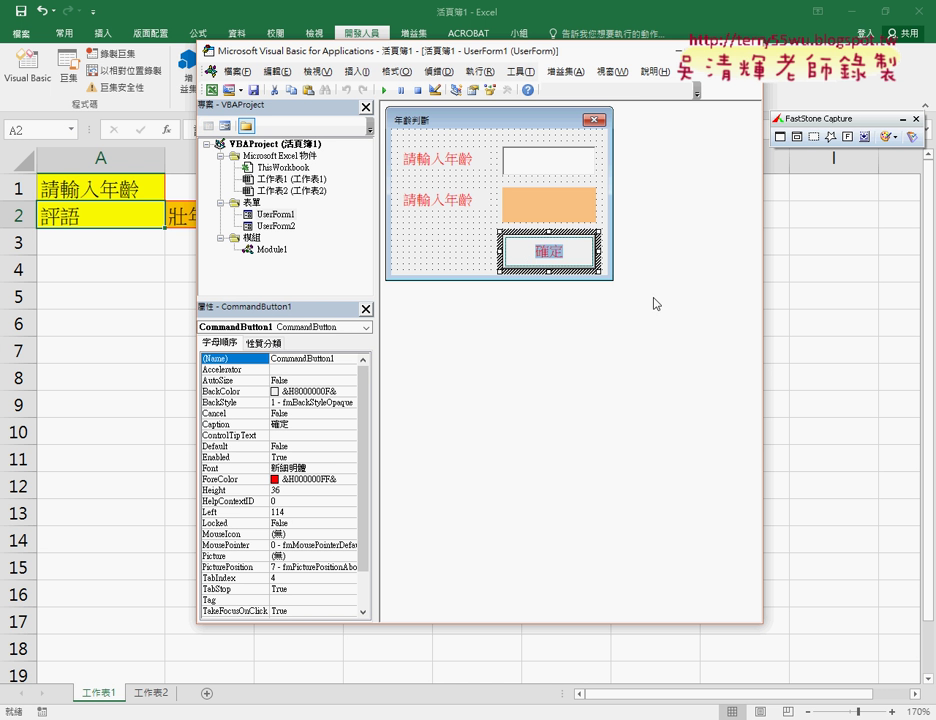
key(Escape)
double_click(532, 255)
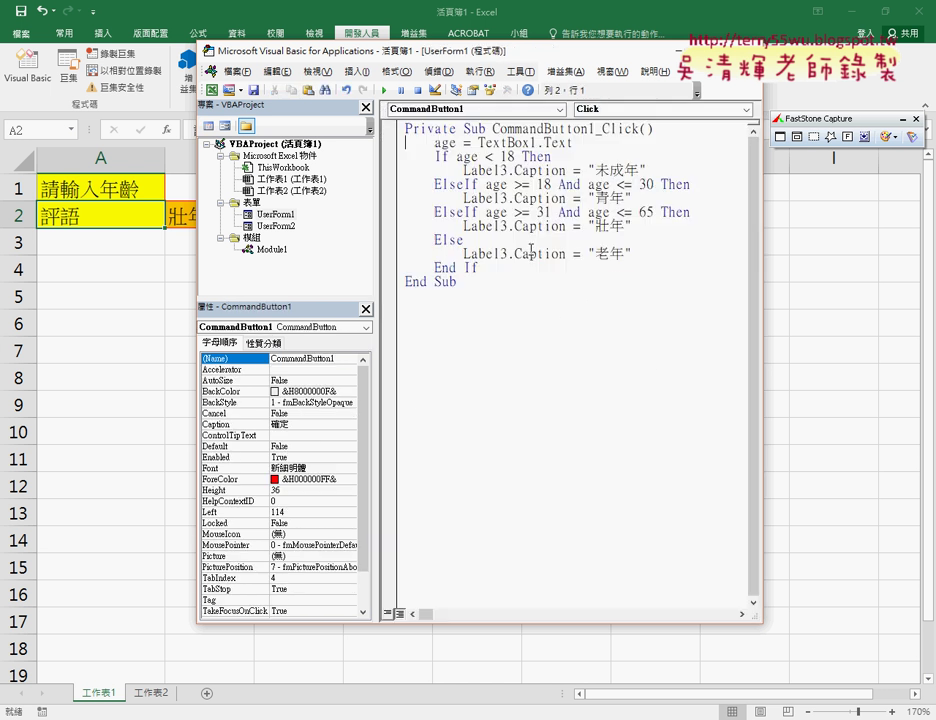
drag(640, 129, 597, 129)
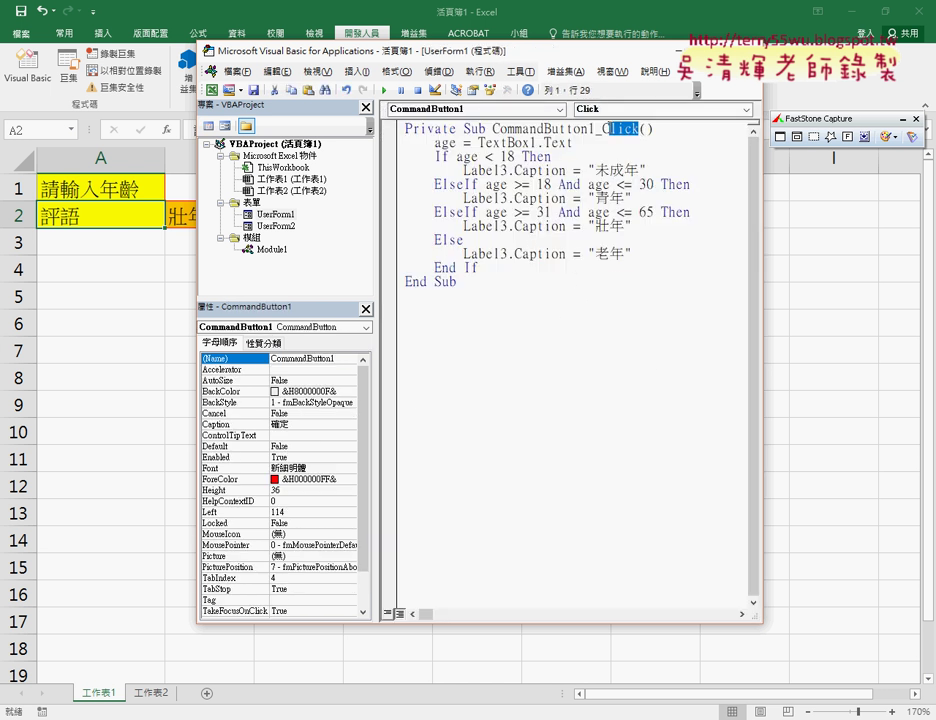
Create an empty CommandButton1_Click procedure for UserForm2's 確定 button
double_click(284, 226)
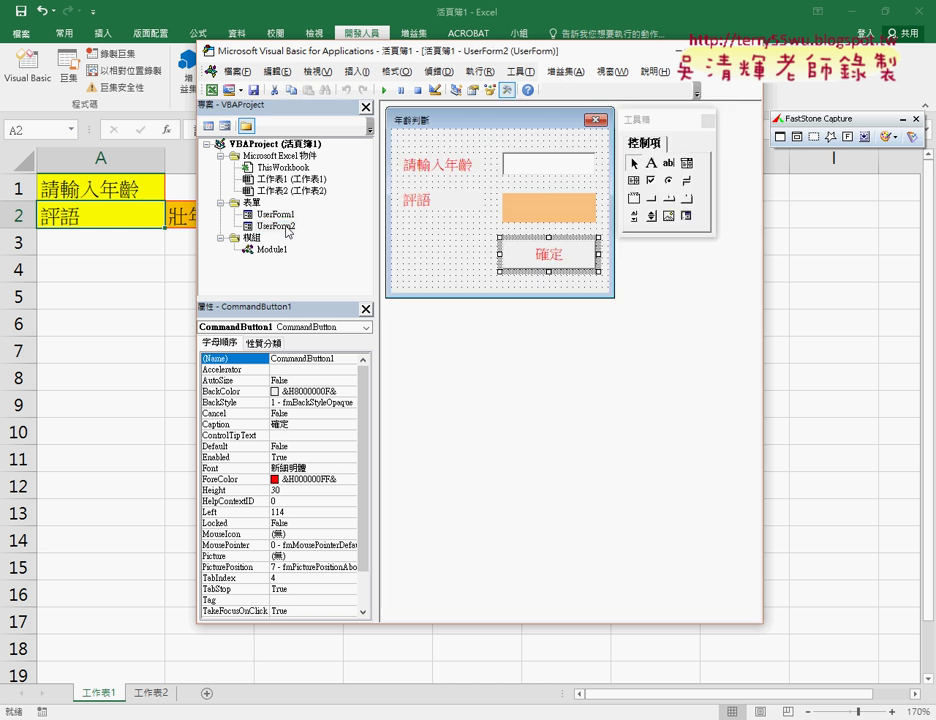
click(495, 288)
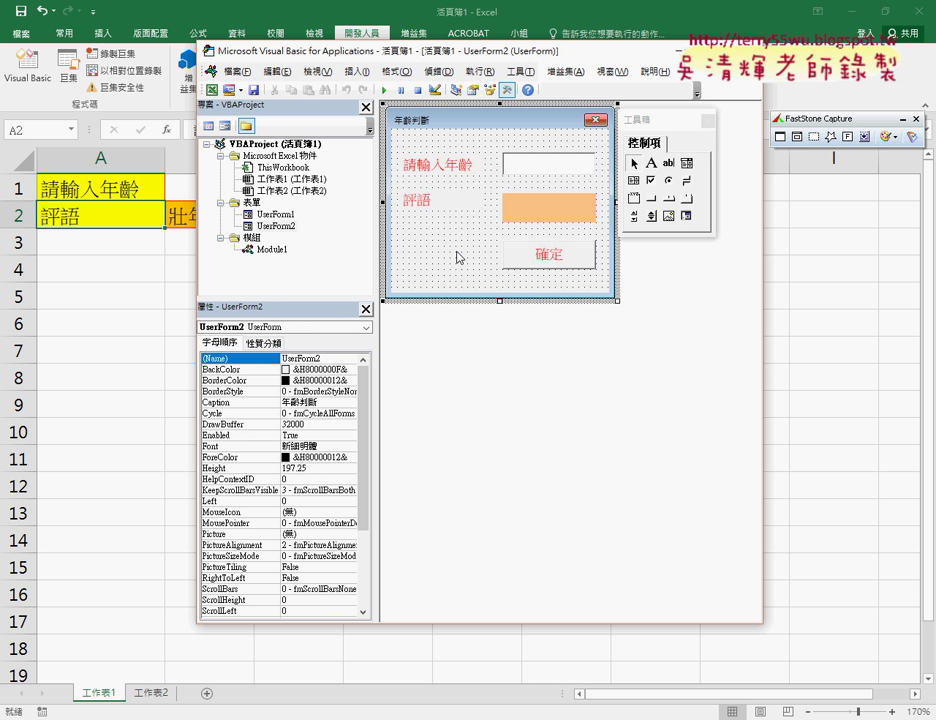
double_click(541, 258)
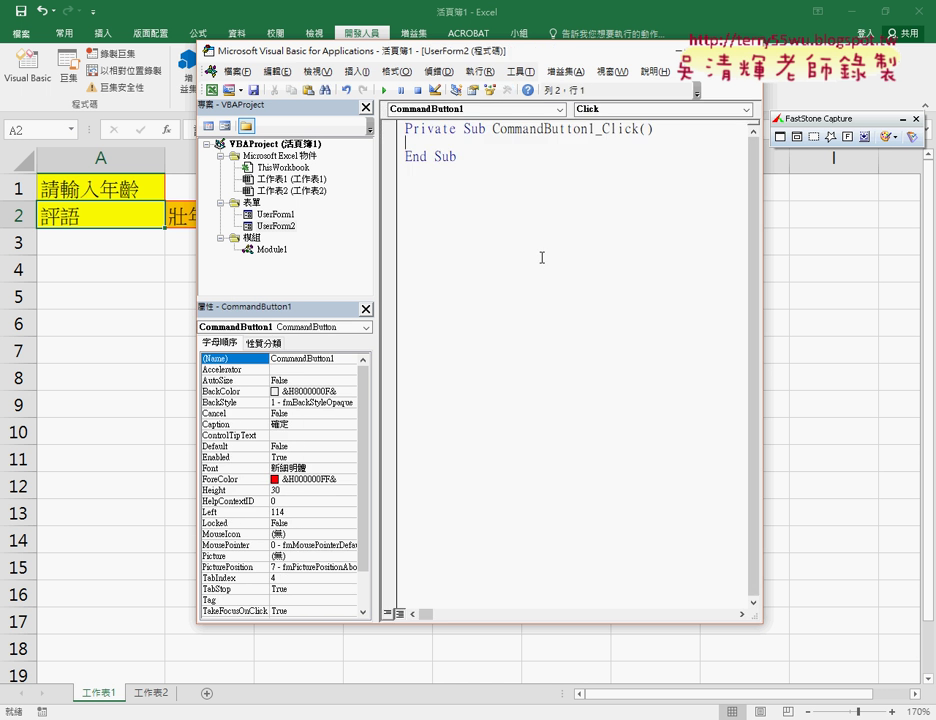
Examine the procedure name and the button's event list, keeping Click selected
click(492, 128)
drag(492, 128, 597, 133)
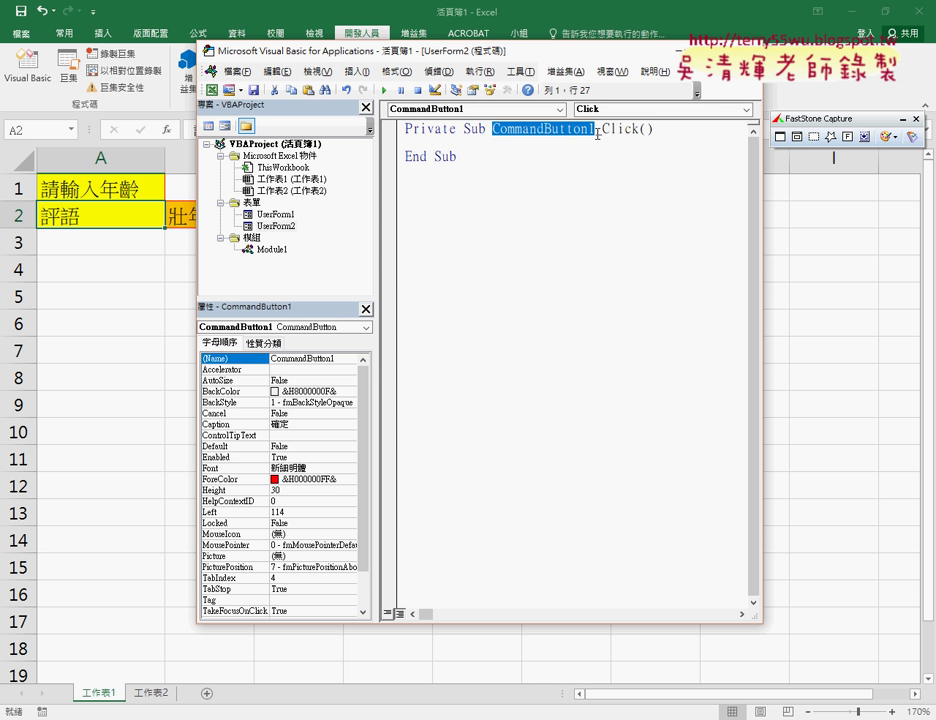
key(ctrl+shift+Right)
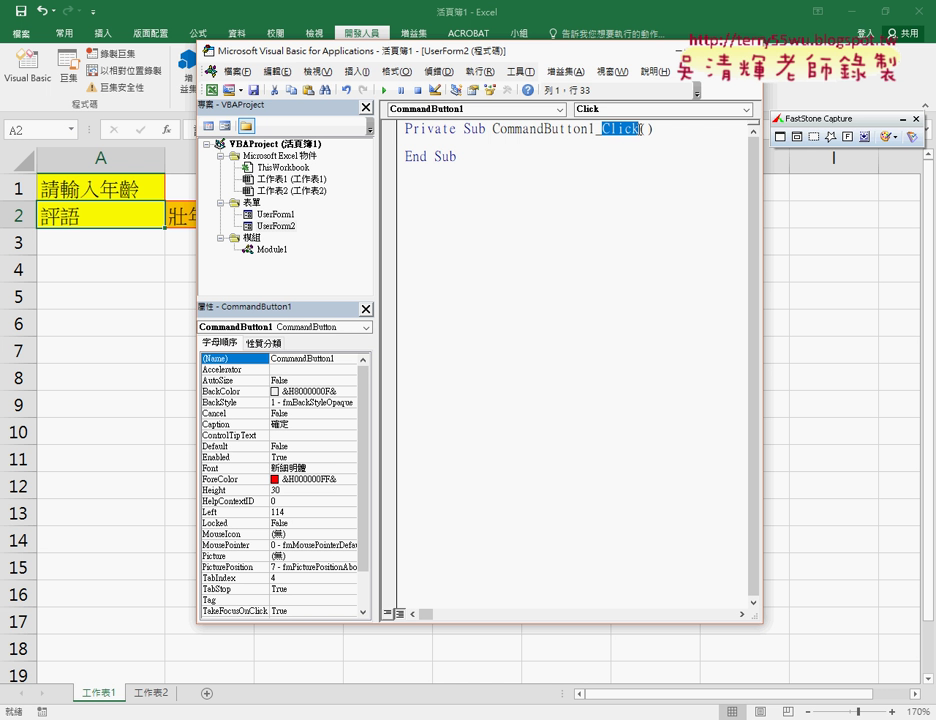
click(636, 110)
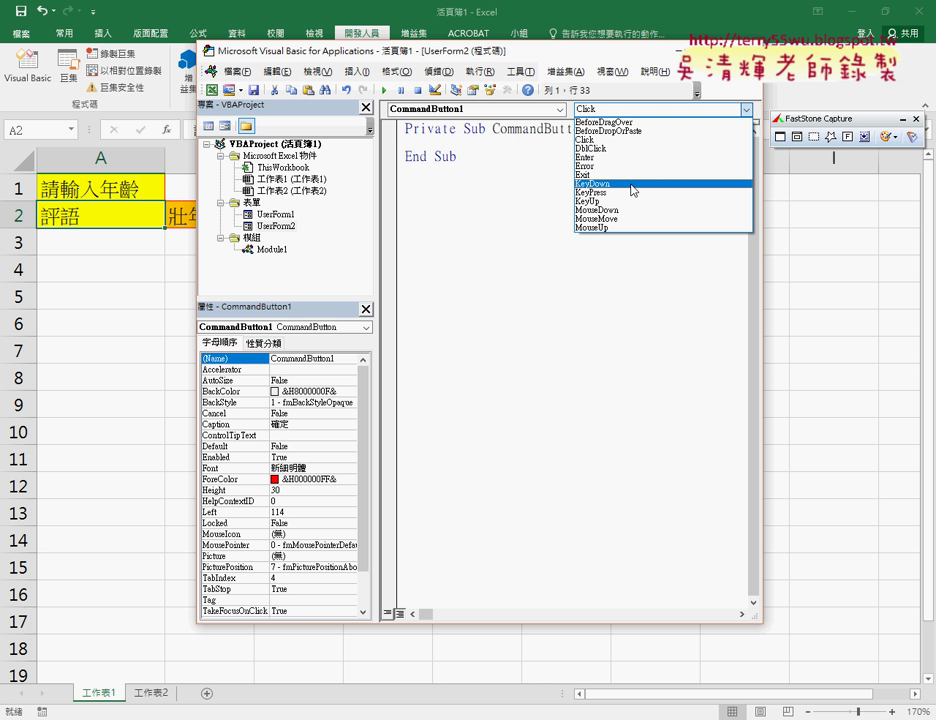
click(612, 140)
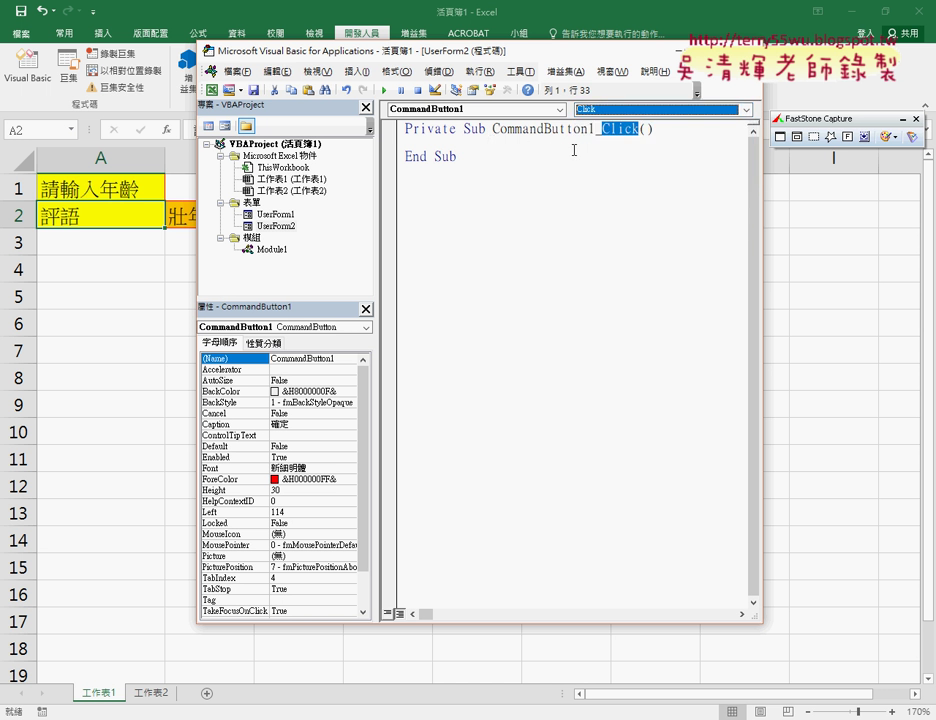
click(608, 144)
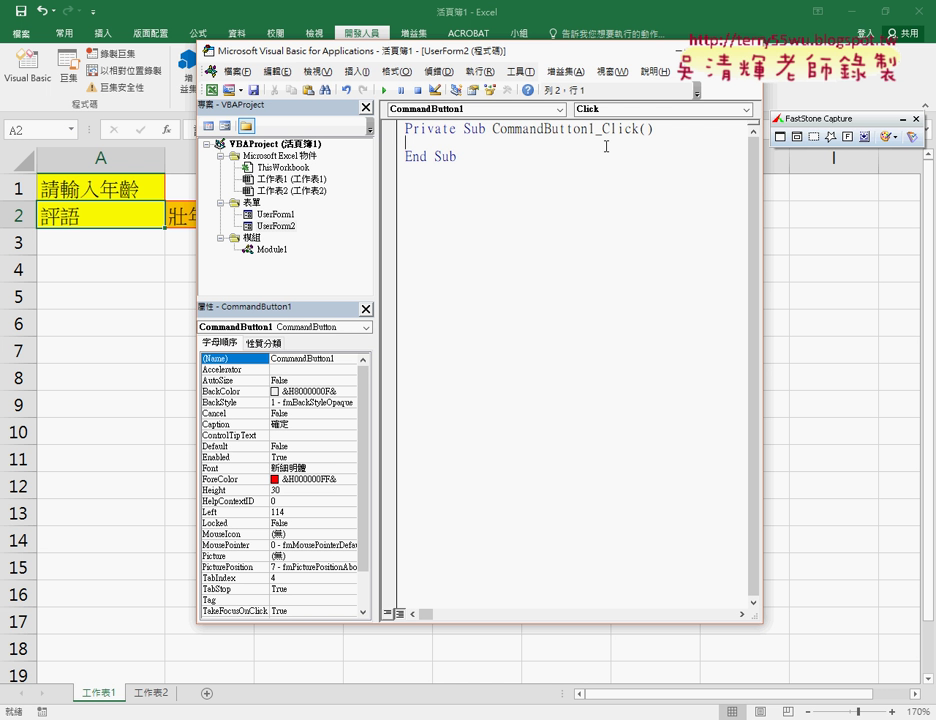
Inspect UserForm2's age input text box and orange result label
double_click(275, 226)
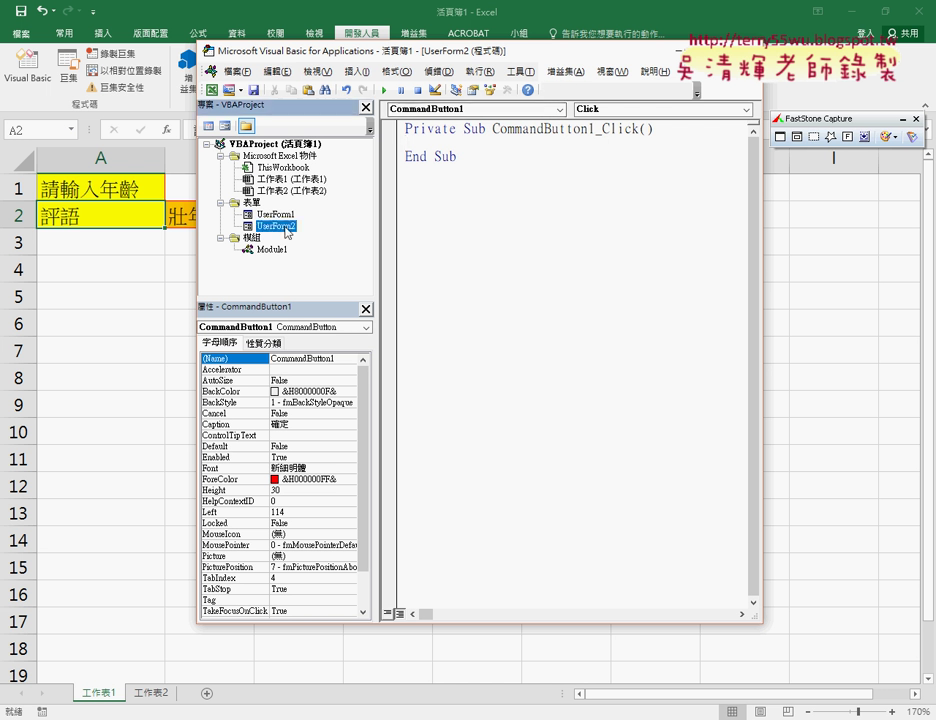
click(546, 170)
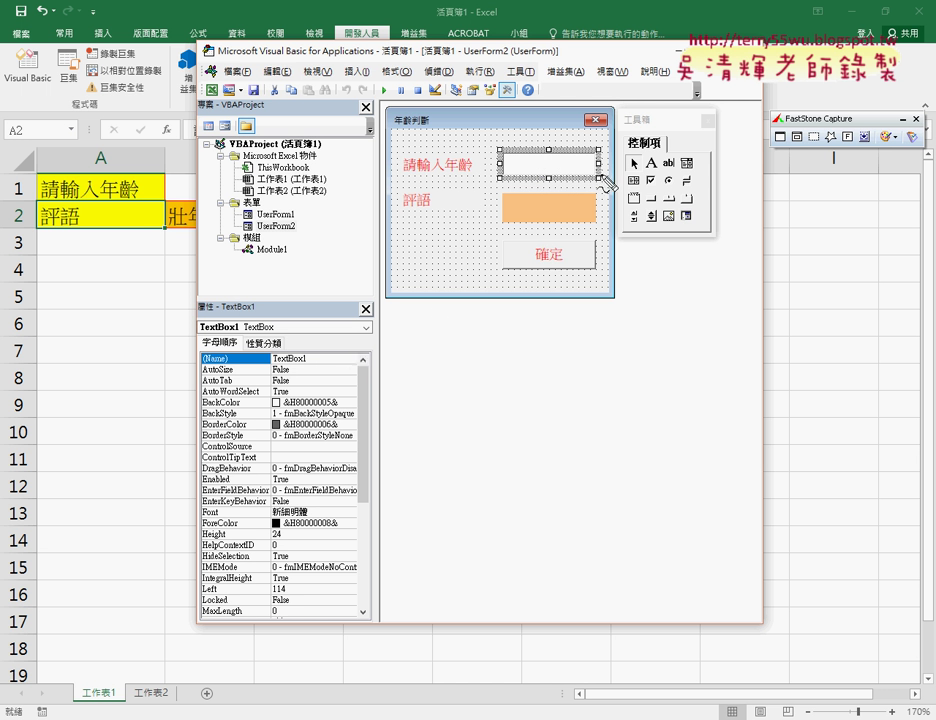
mouse_move(500, 178)
mouse_down()
mouse_move(314, 350)
mouse_move(328, 367)
mouse_up()
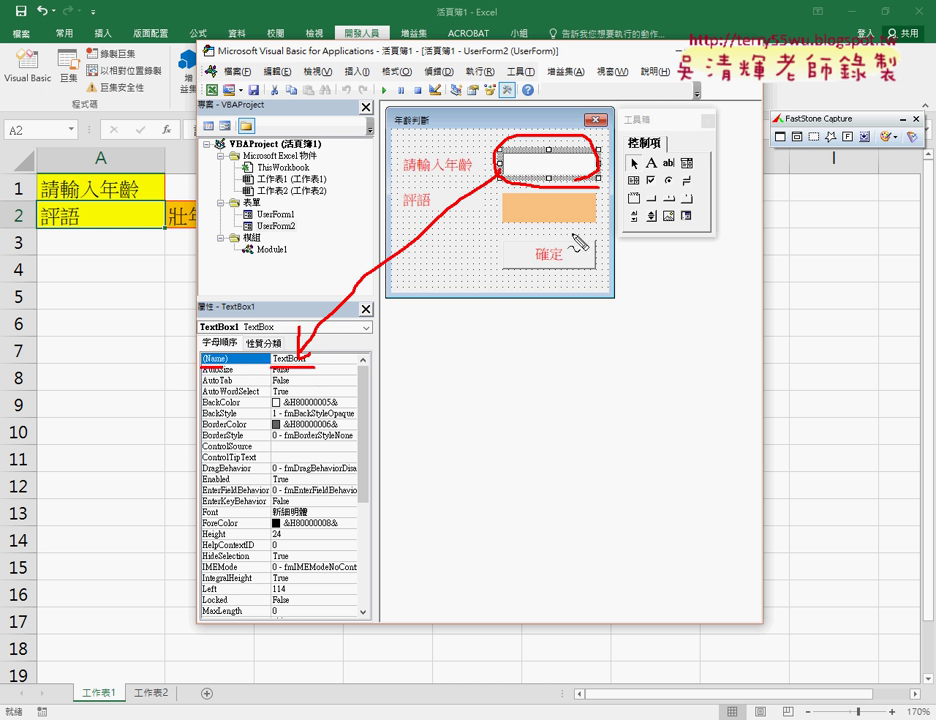
key(Escape)
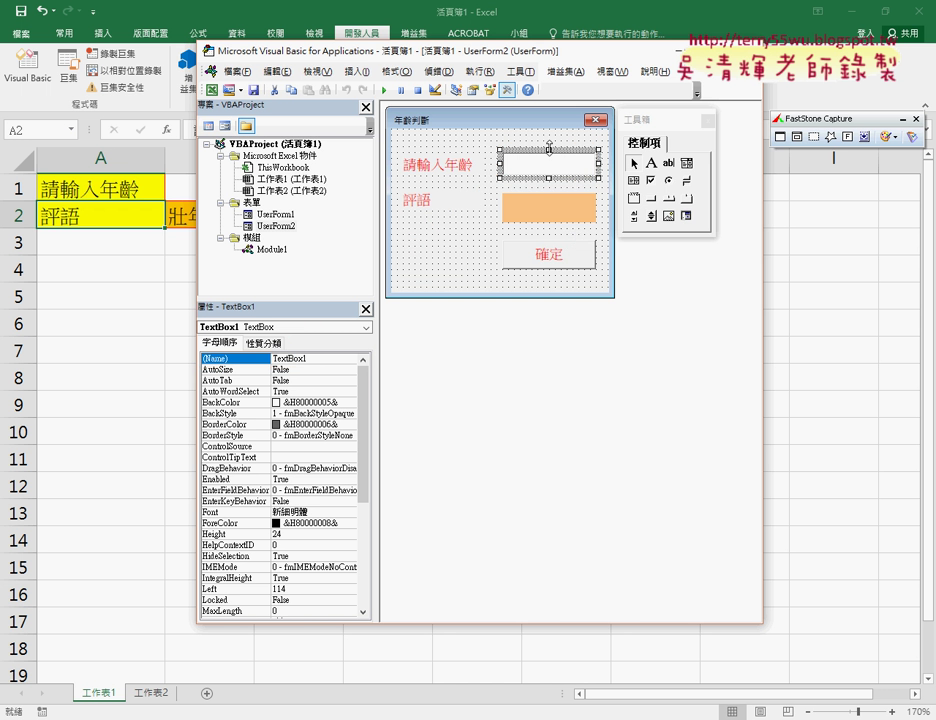
click(553, 214)
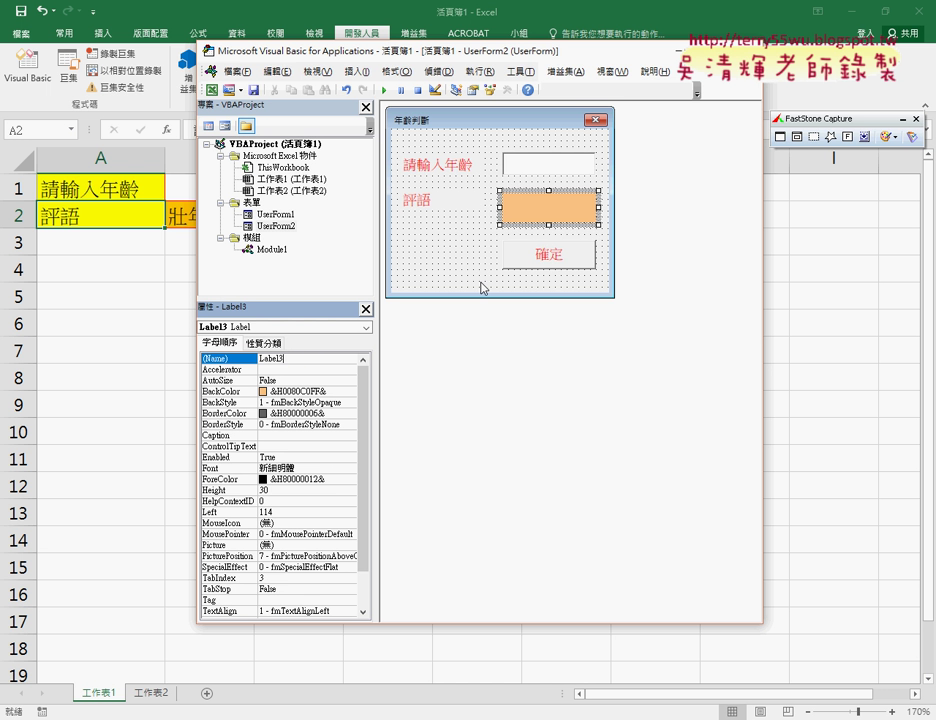
click(539, 169)
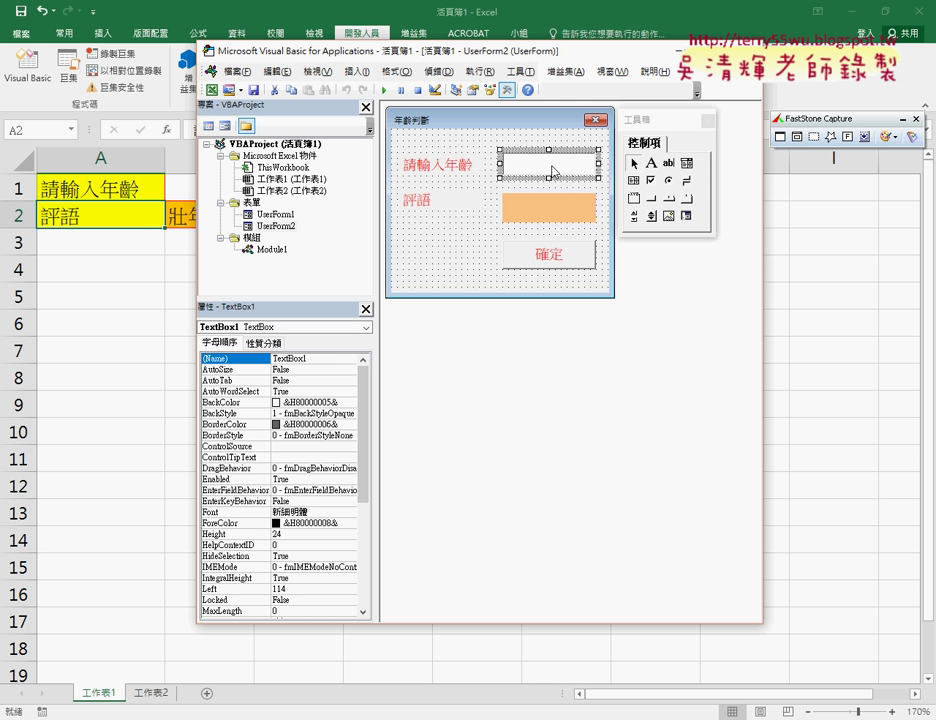
click(549, 210)
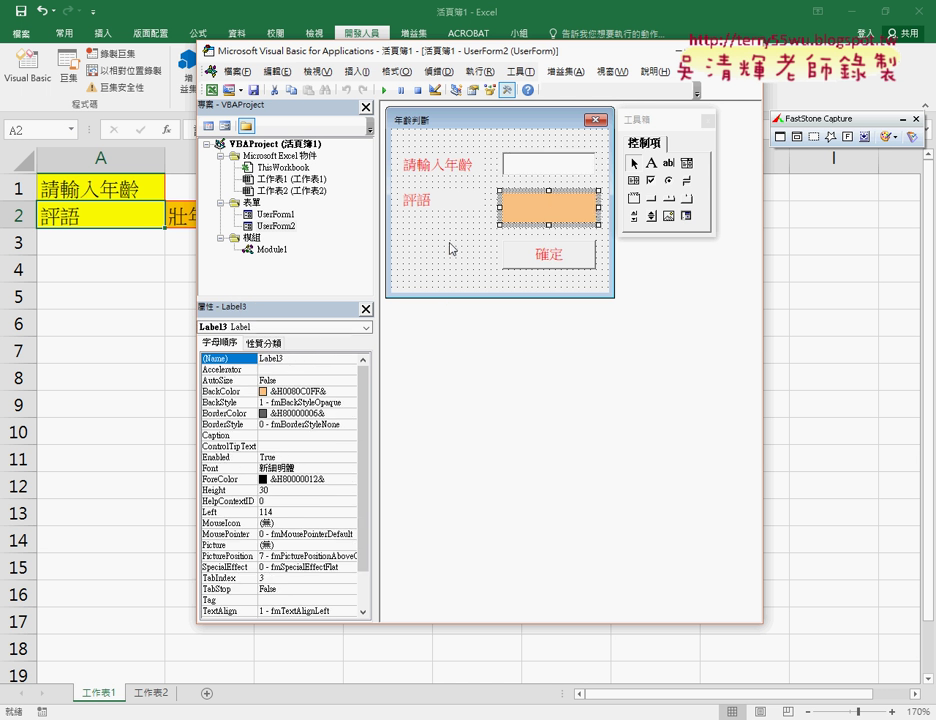
click(553, 168)
click(549, 205)
Show the 確定 button's click code, then display Module1's code
click(553, 262)
double_click(553, 262)
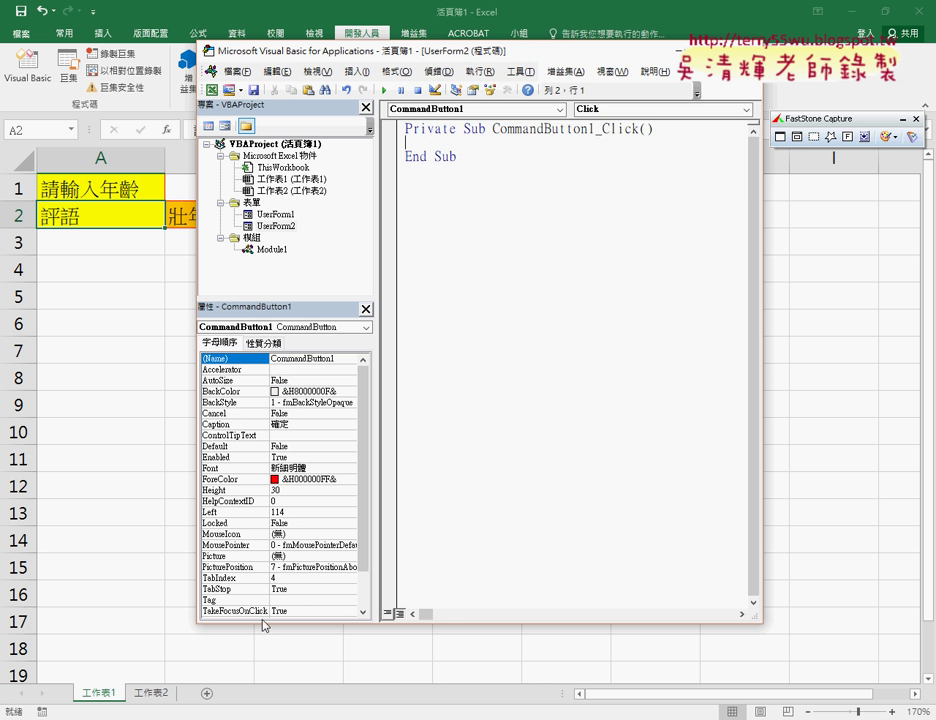
double_click(270, 249)
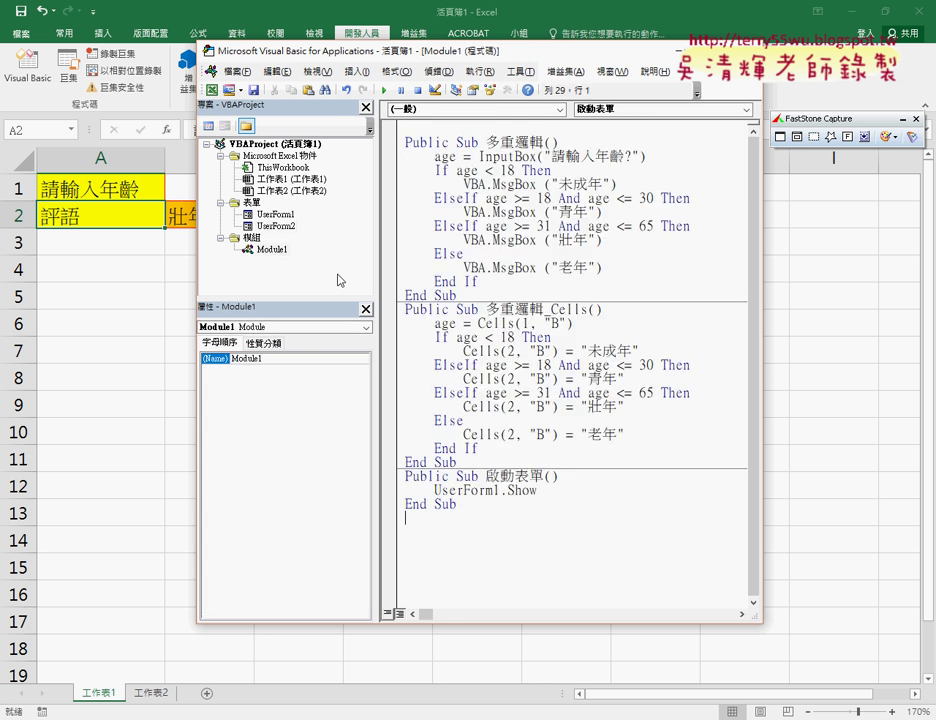
Copy the If/ElseIf body of the 多重邏輯_Cells procedure in Module1
drag(496, 455, 405, 310)
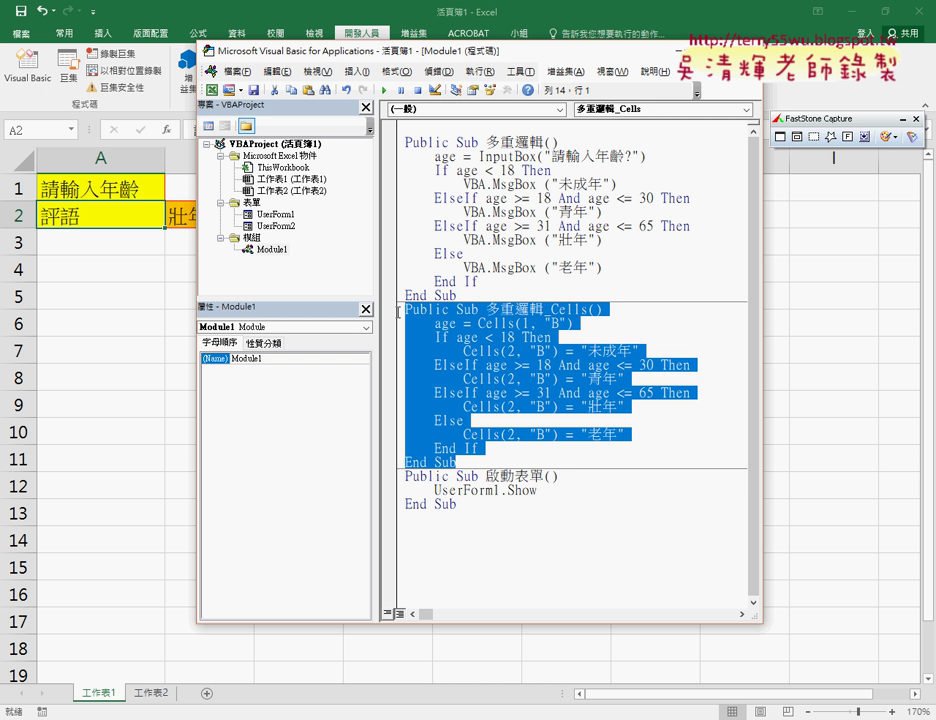
right_click(455, 325)
click(478, 352)
click(474, 448)
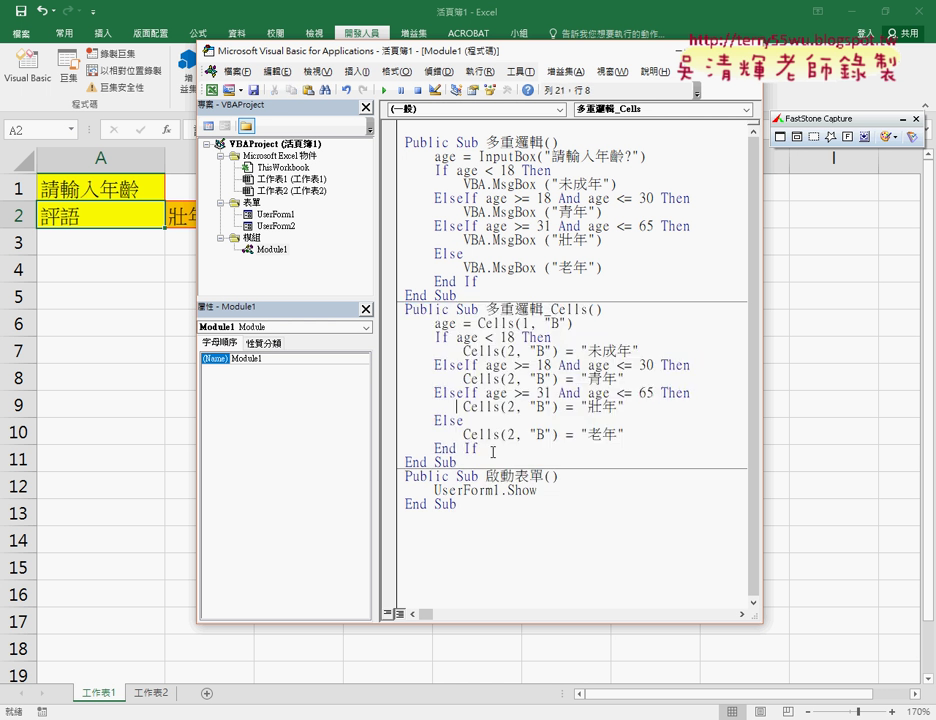
drag(474, 448, 405, 323)
right_click(453, 339)
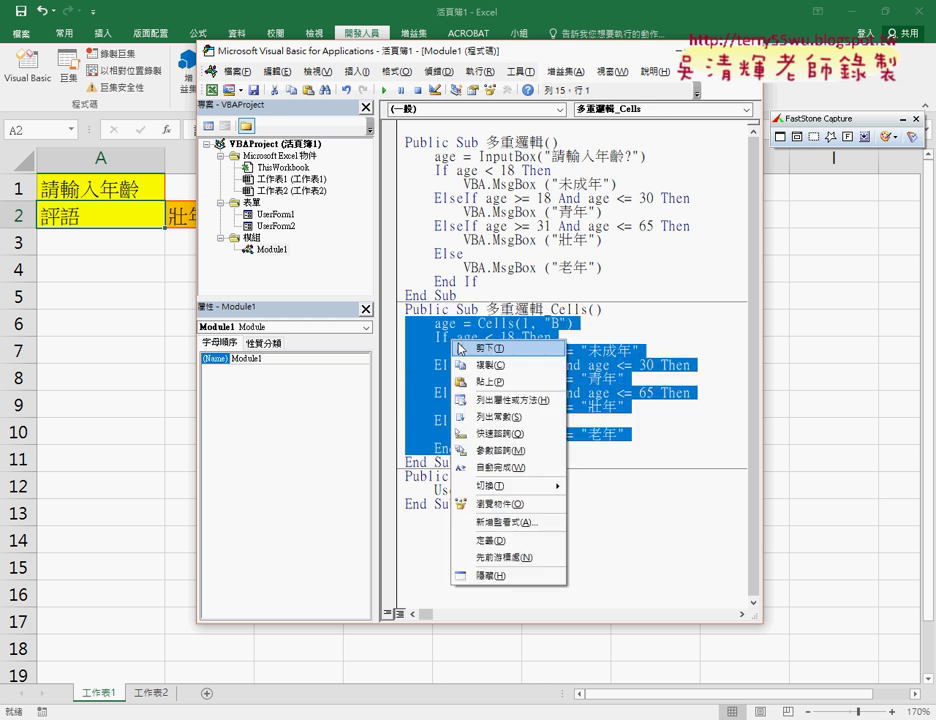
click(478, 365)
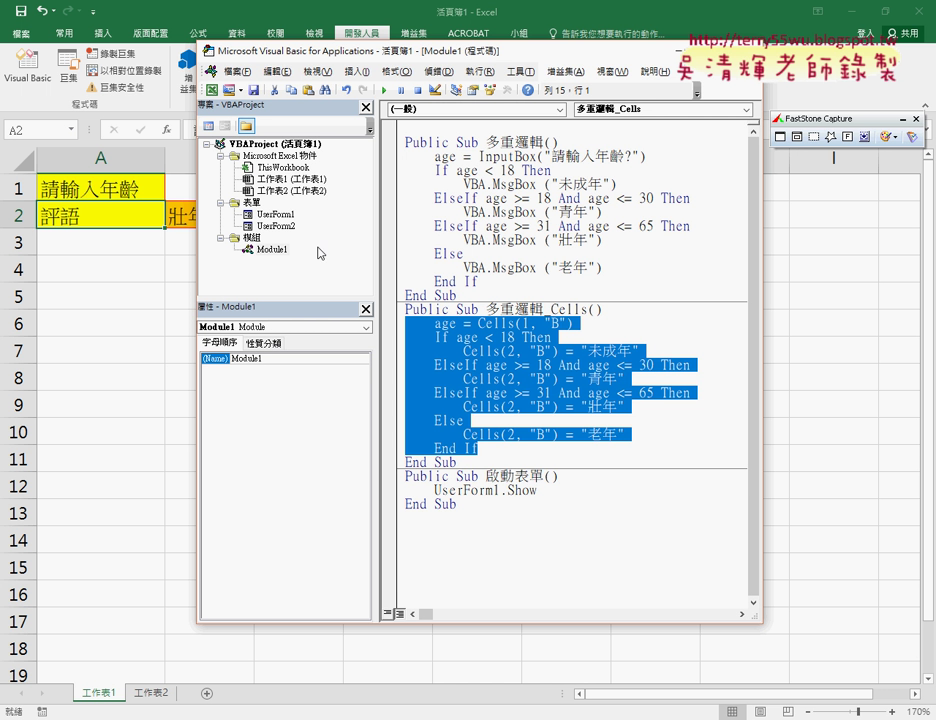
Paste the copied If/ElseIf block into UserForm2's CommandButton1_Click procedure
double_click(276, 226)
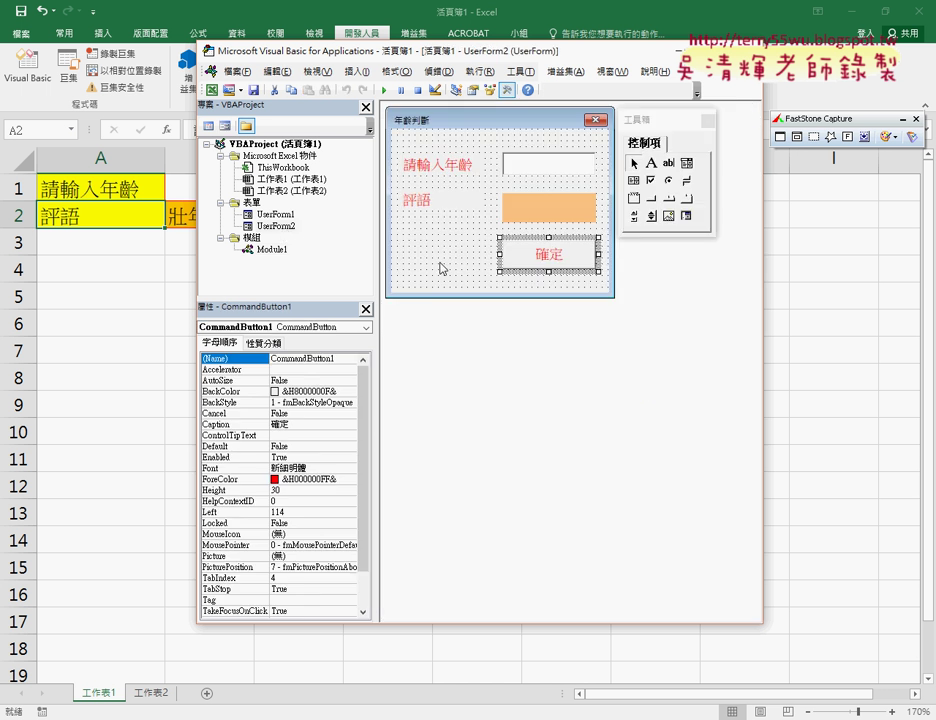
double_click(543, 263)
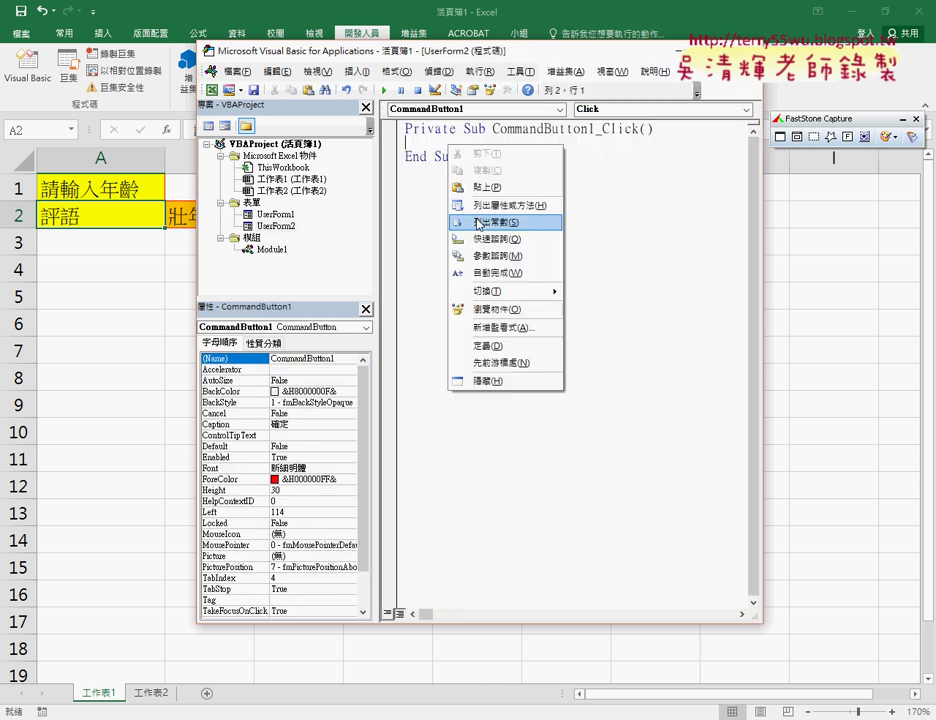
right_click(450, 147)
click(479, 188)
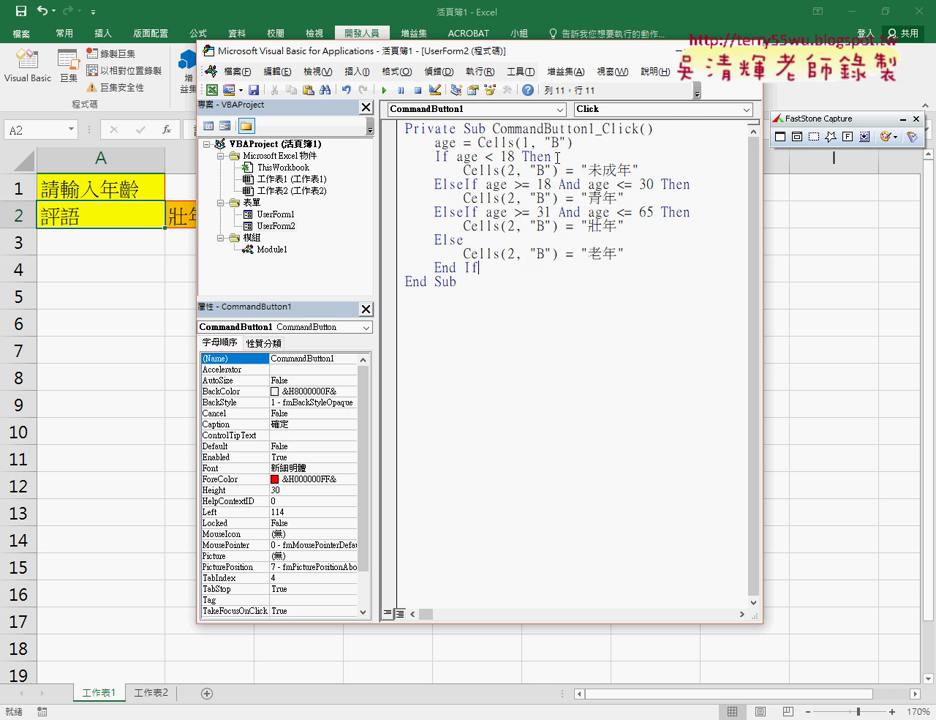
drag(573, 143, 478, 143)
drag(480, 50, 565, 50)
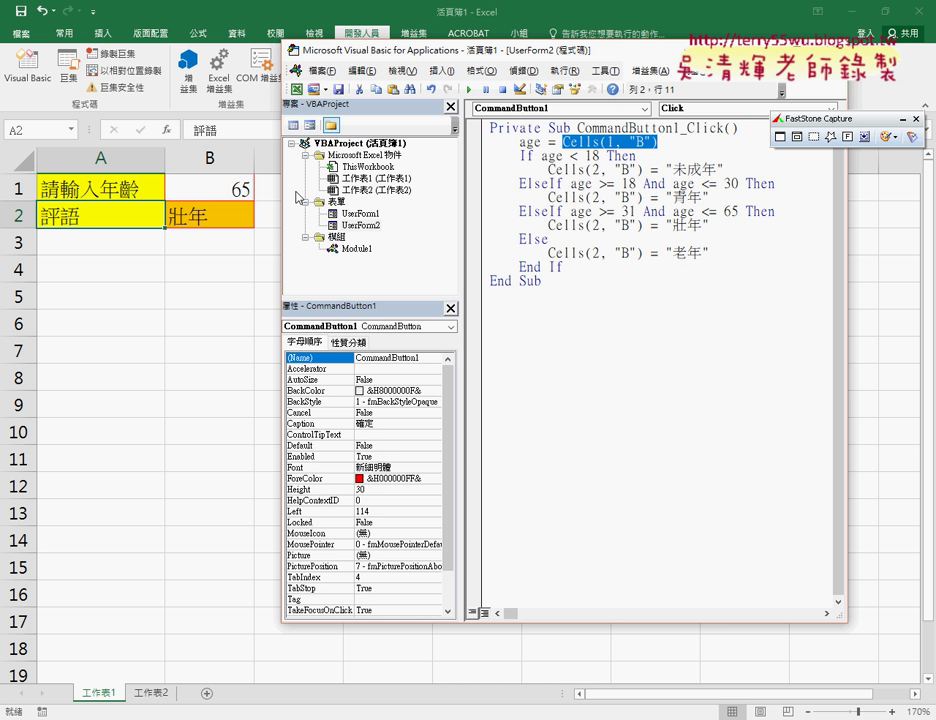
Replace Cells(1, "B") on the age line with TextBox1.Text
double_click(358, 224)
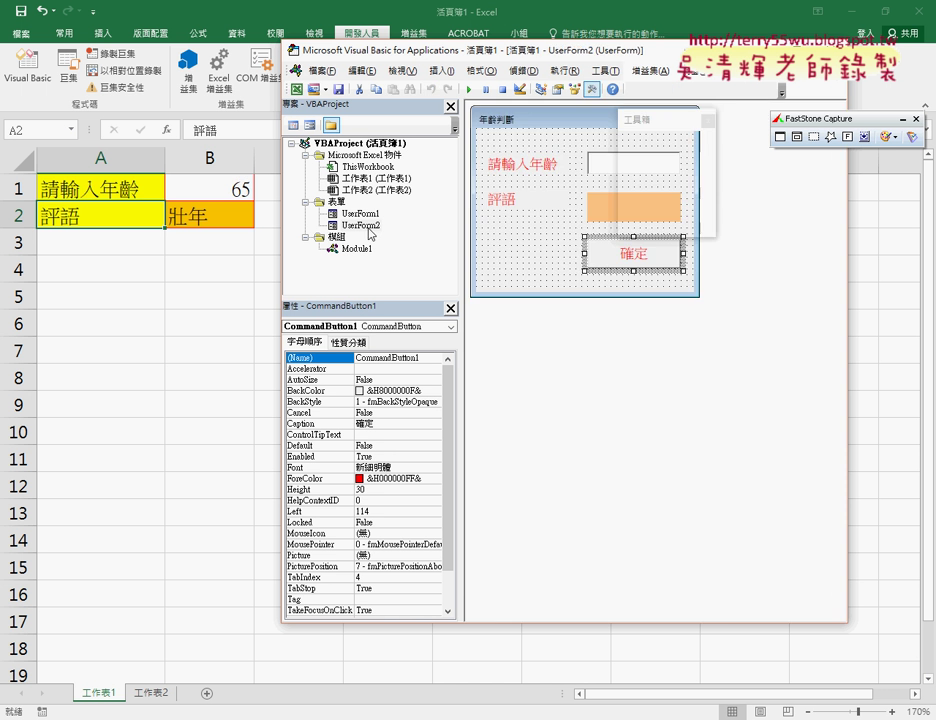
click(600, 165)
drag(665, 119, 768, 119)
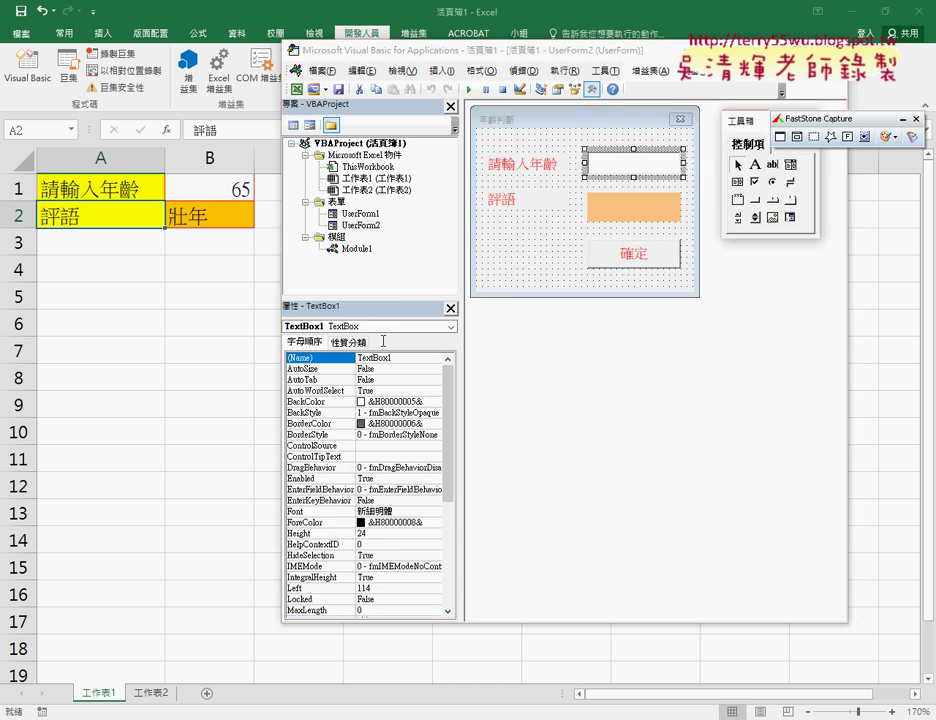
double_click(650, 253)
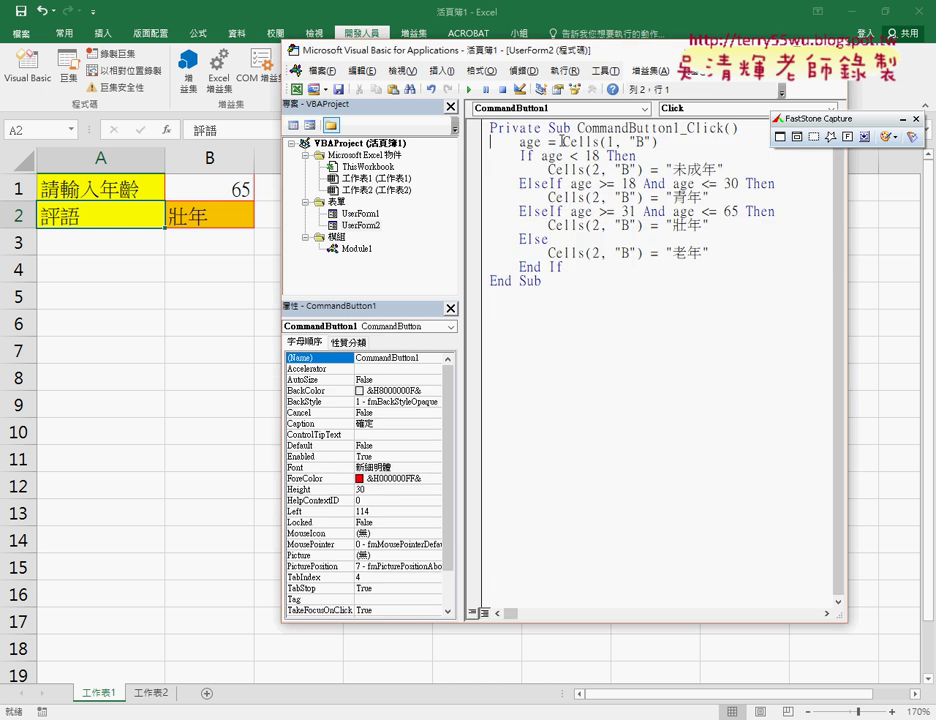
drag(563, 142, 673, 149)
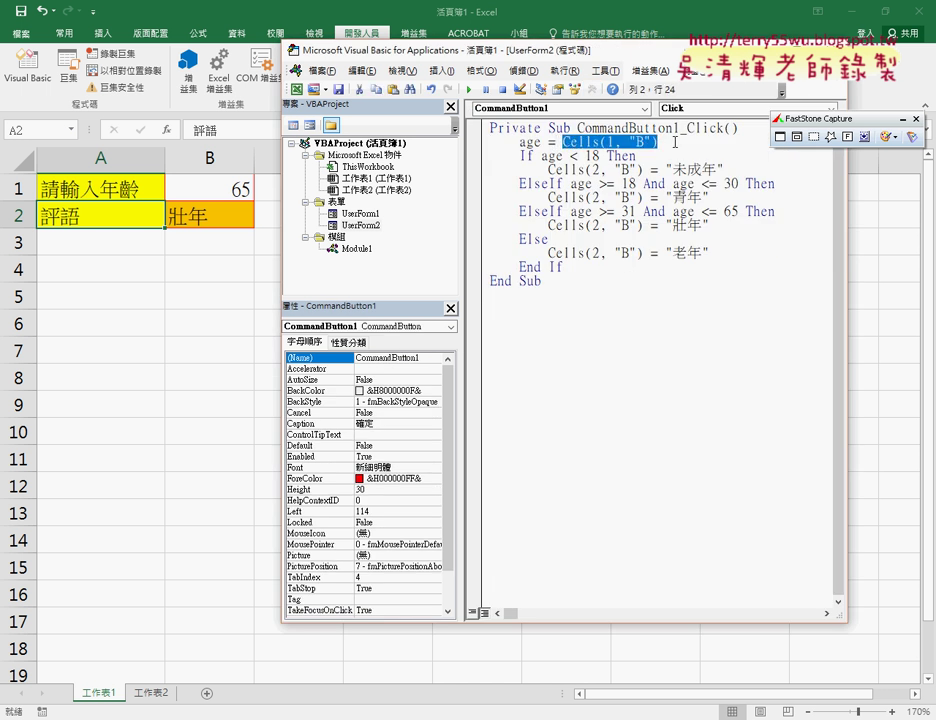
text(去)
text(text)
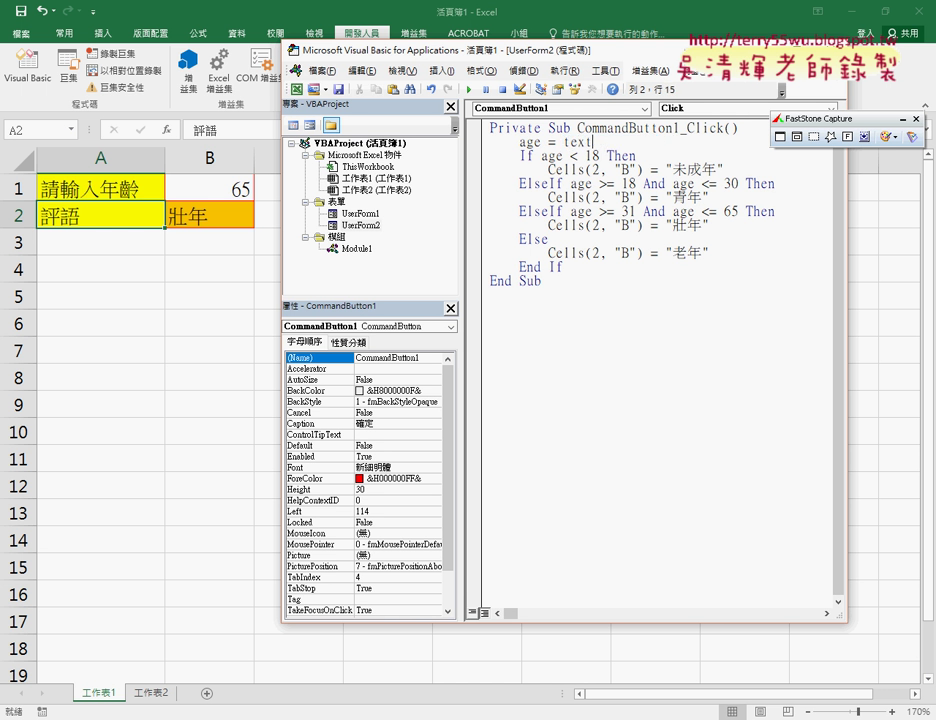
text(b)
text(ox1)
text(.)
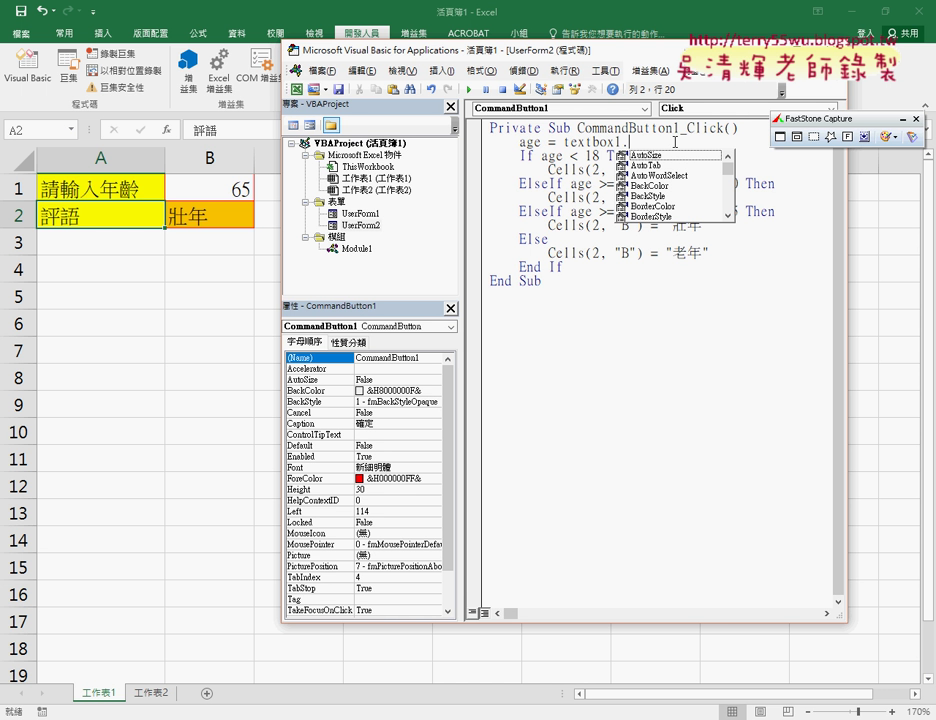
text(t)
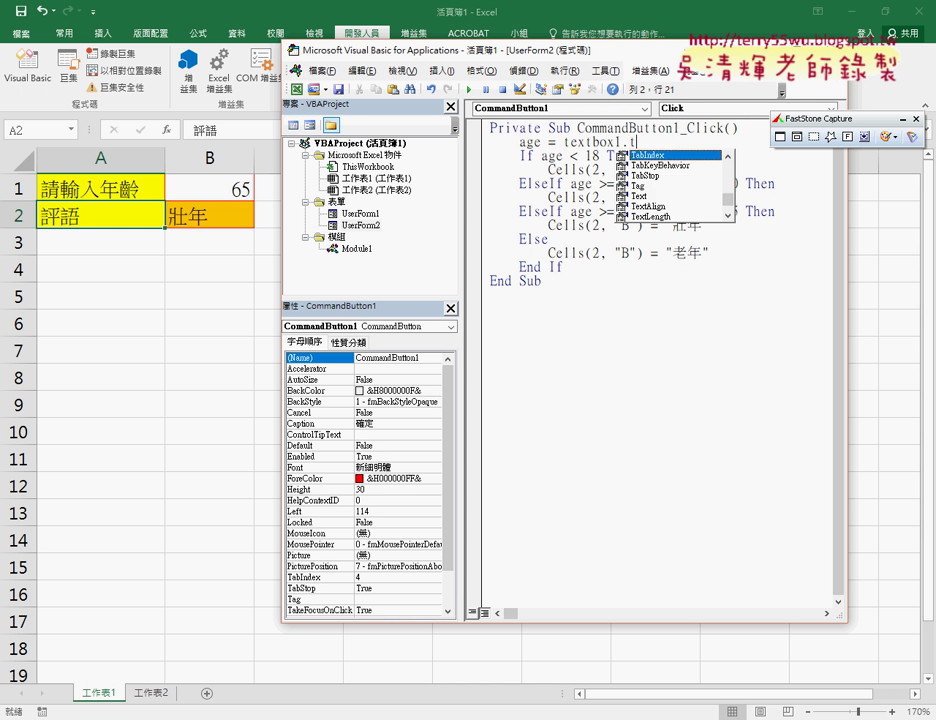
text(ext)
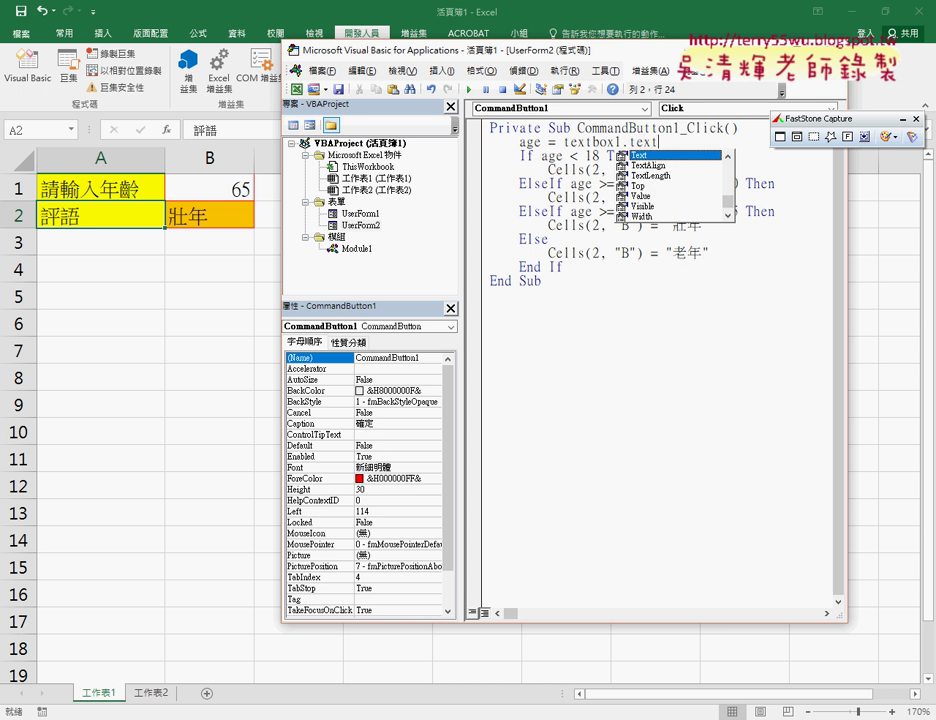
click(640, 158)
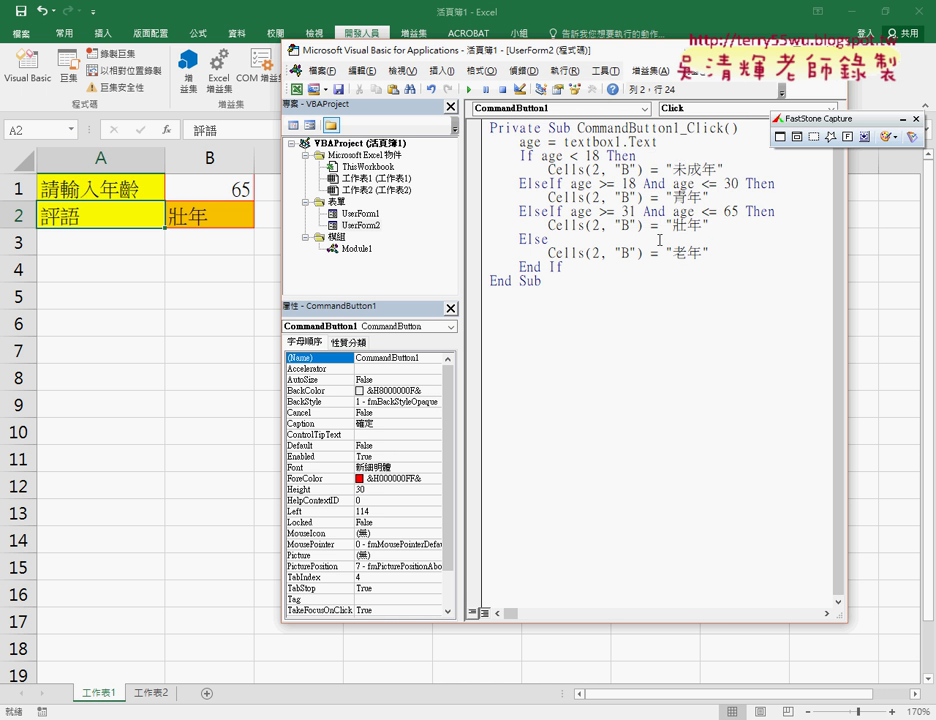
click(664, 276)
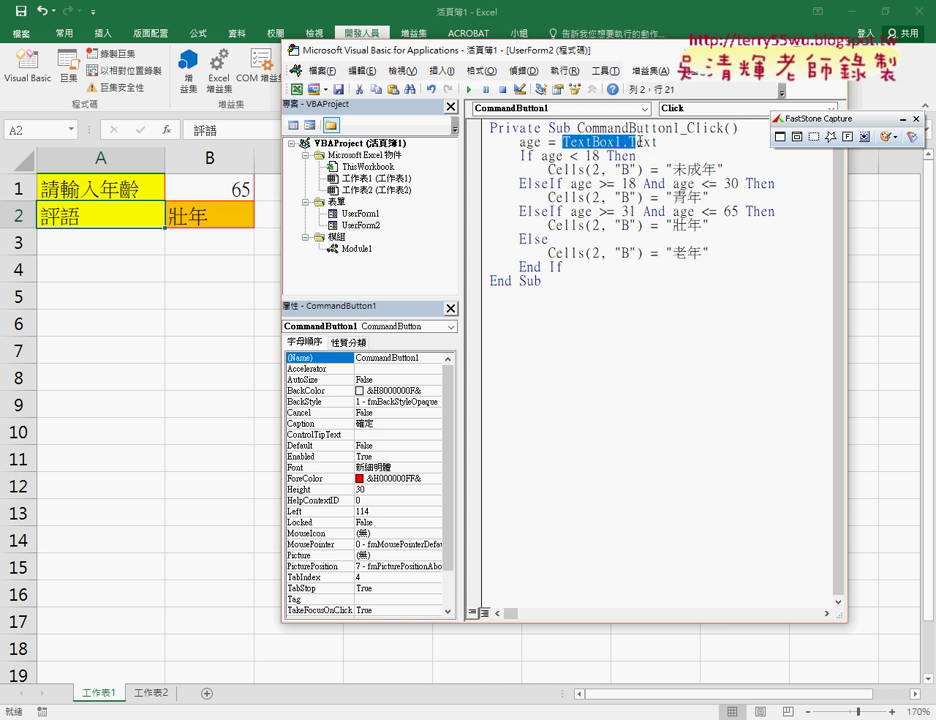
drag(562, 142, 660, 142)
Check the names of the age input box and result label on UserForm2
double_click(362, 225)
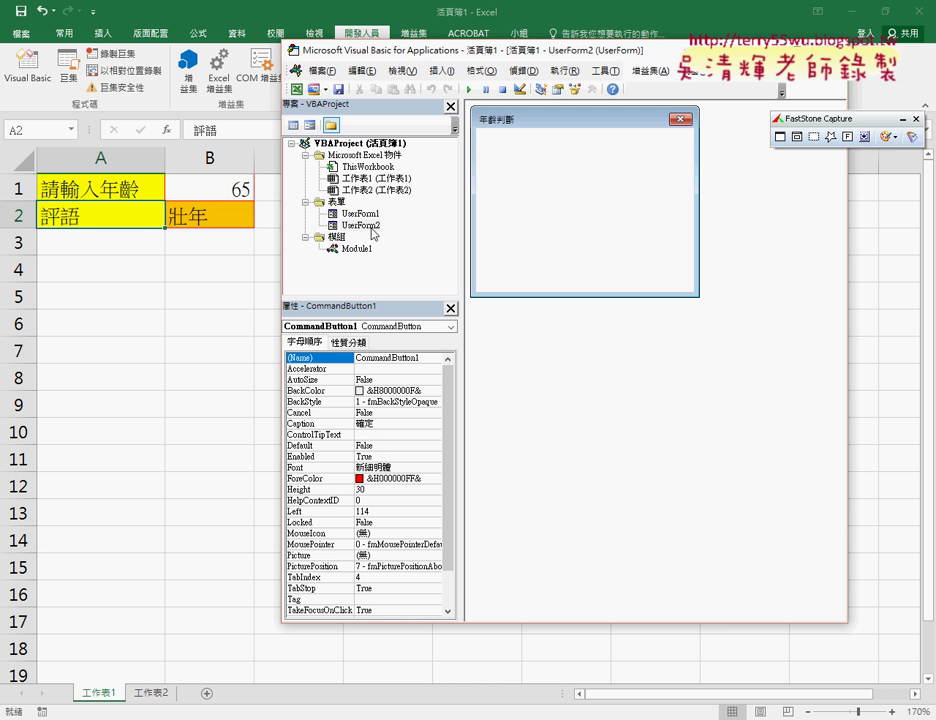
click(612, 165)
click(621, 212)
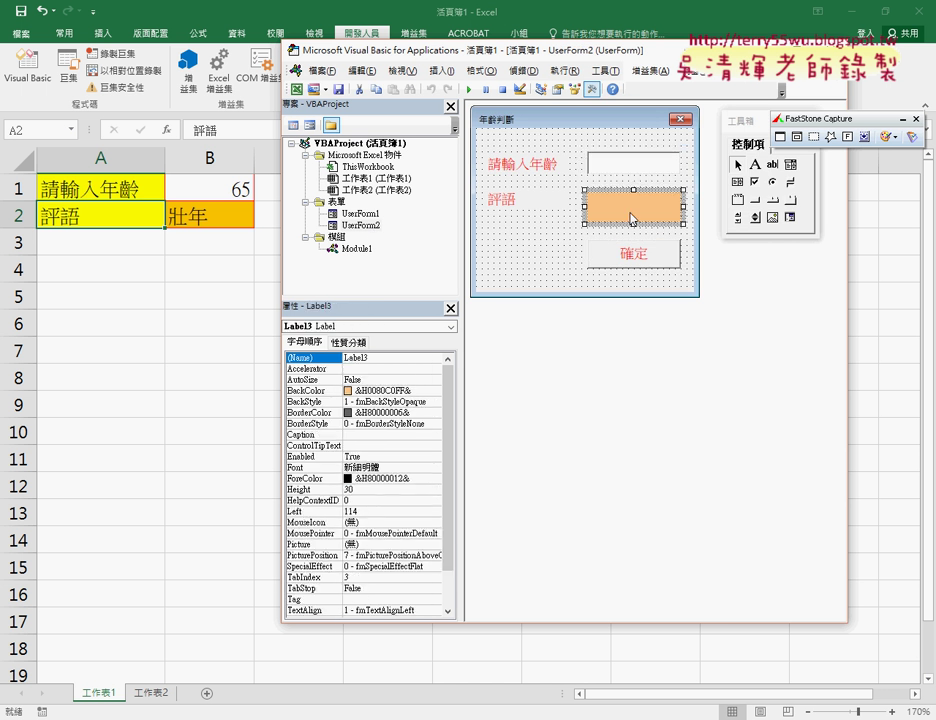
double_click(634, 254)
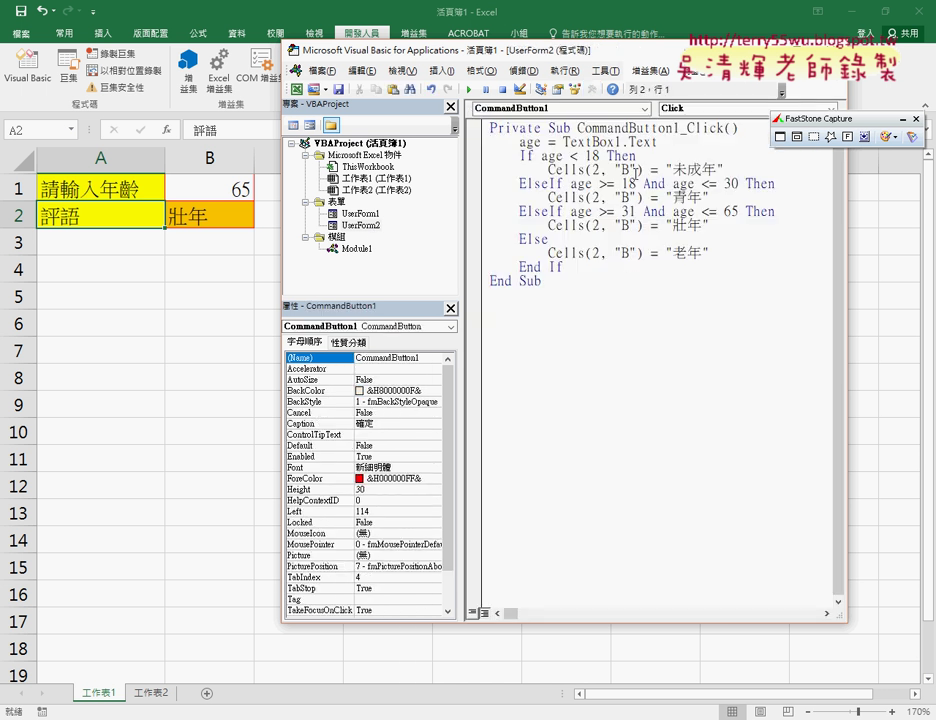
Replace Cells(2, "B") in the under-18 branch with Label3.Caption
drag(643, 170, 548, 170)
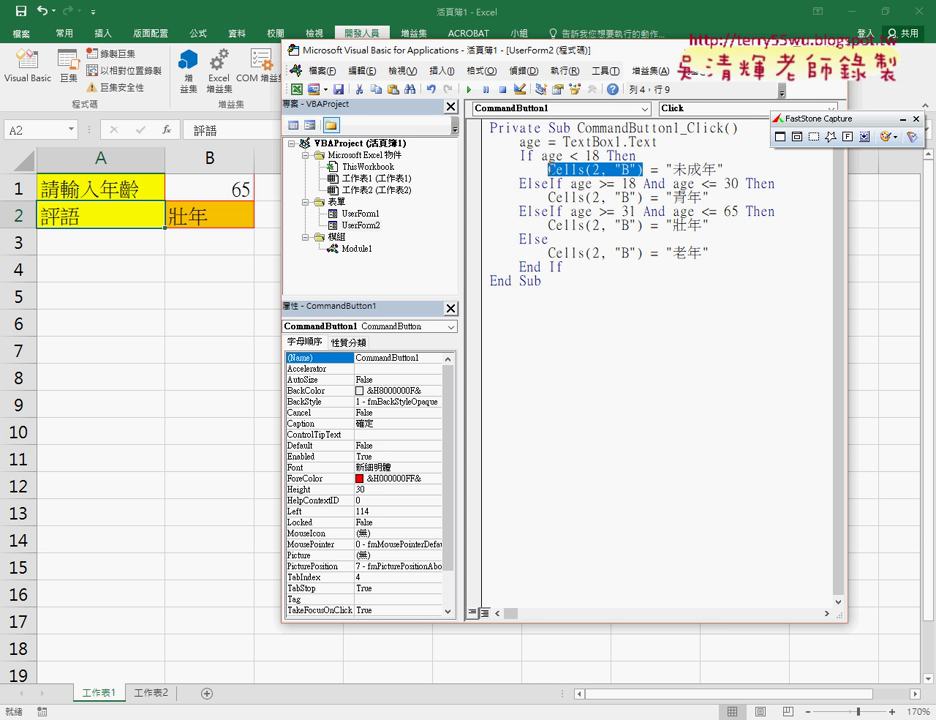
key(Delete)
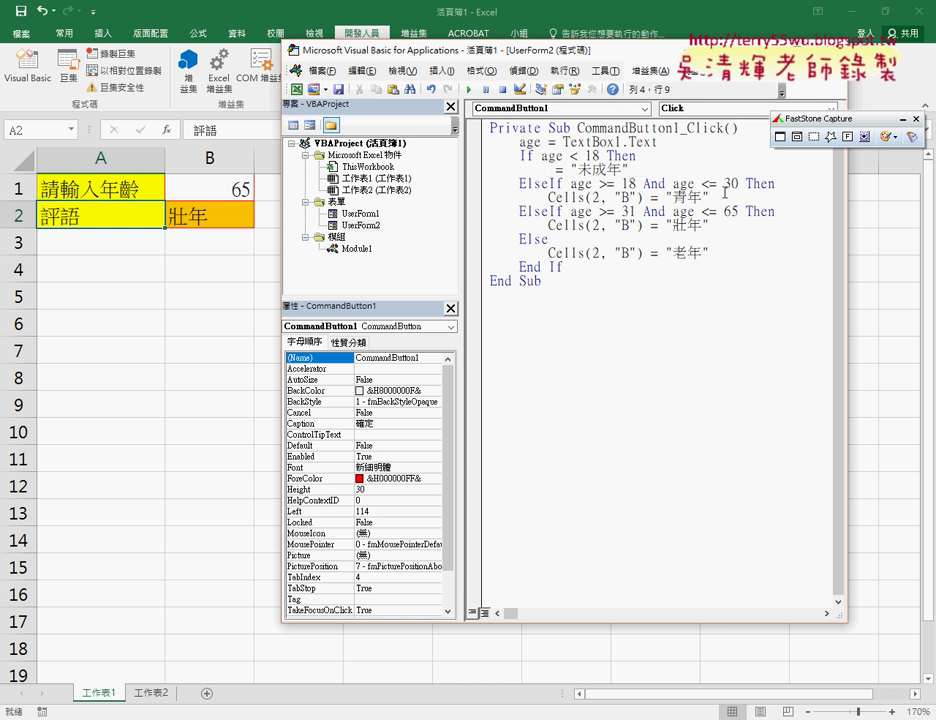
text(I la )
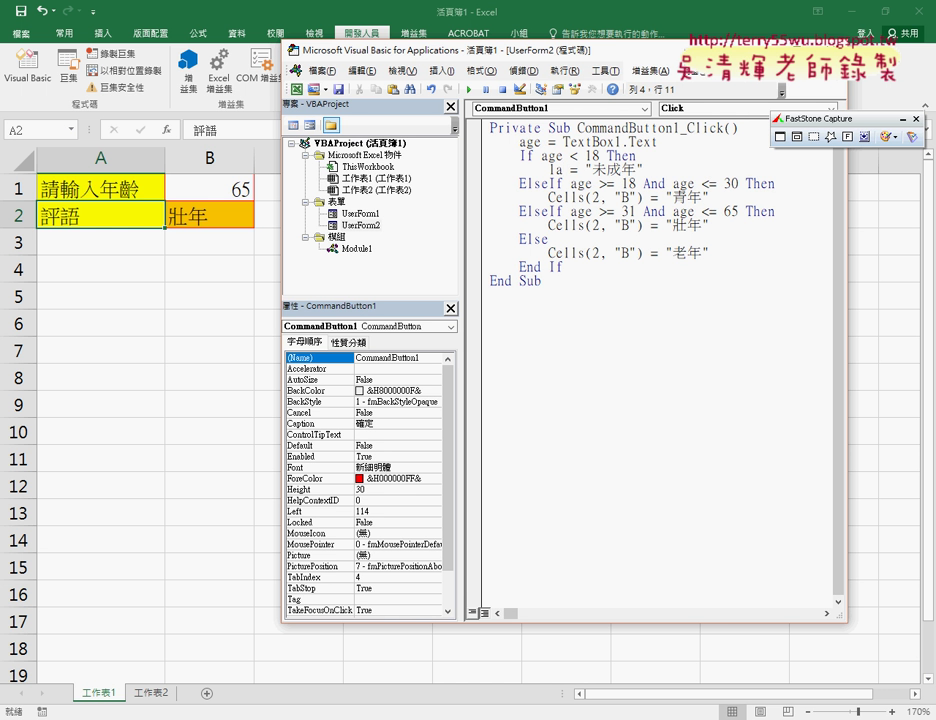
text(bel)
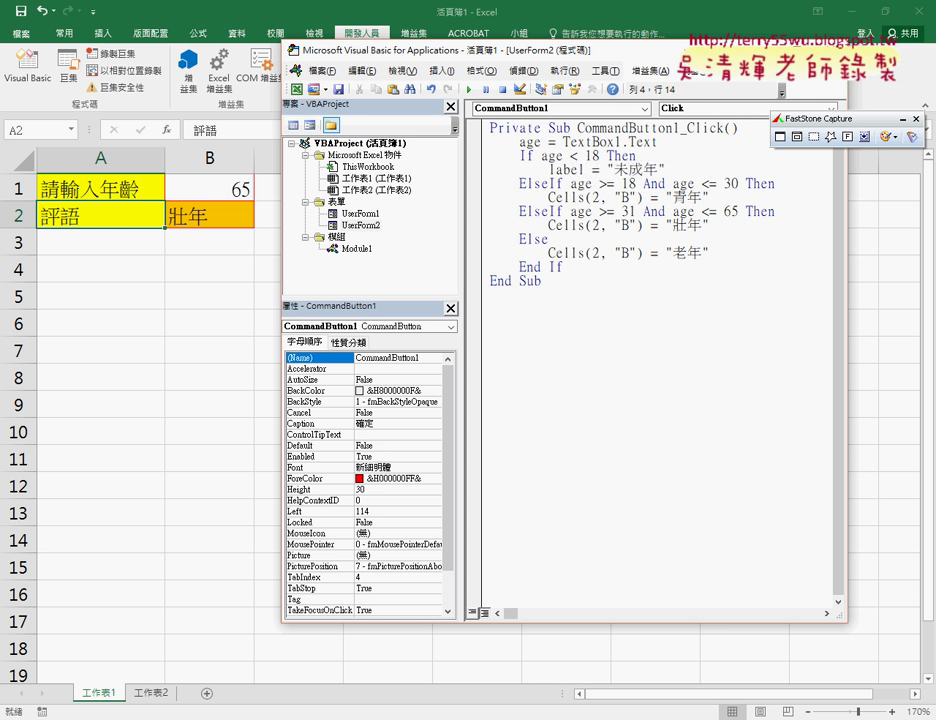
text(3.)
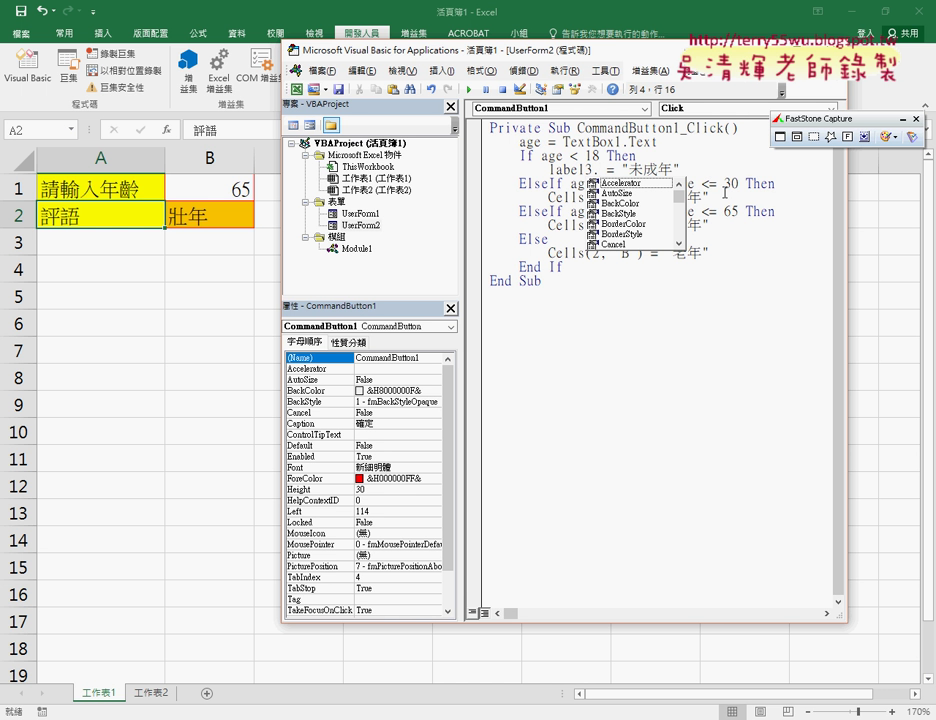
text(c)
key(Down)
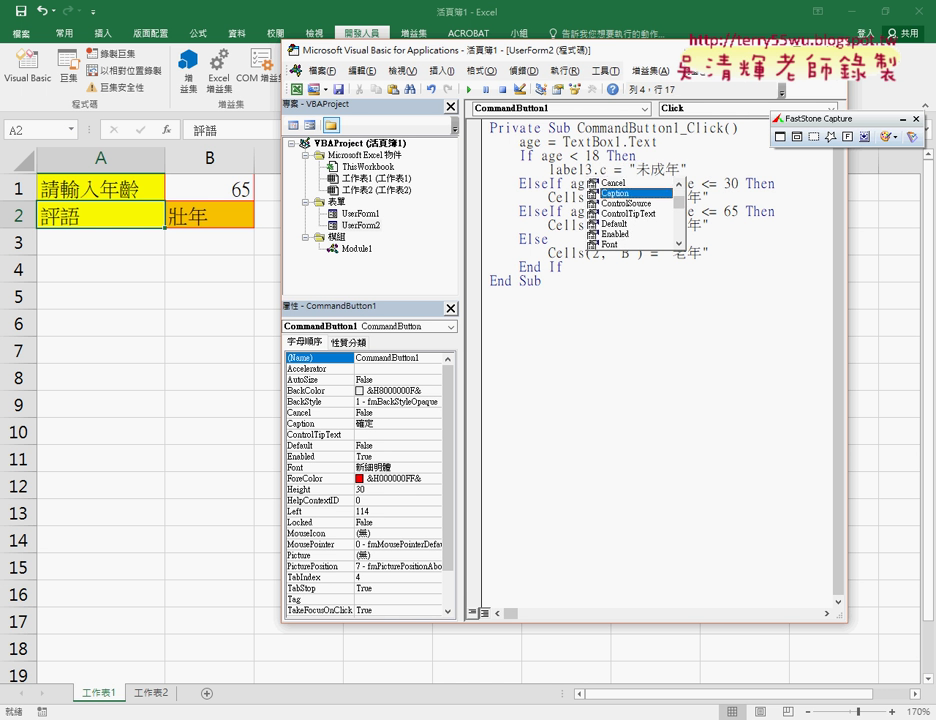
key(Tab)
key(Right)
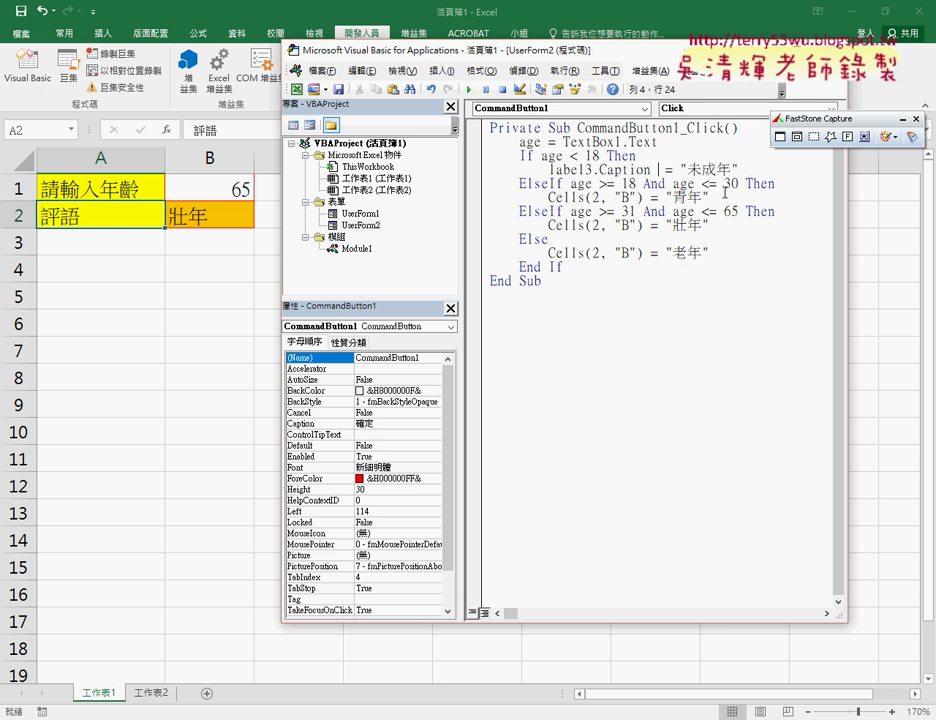
click(742, 288)
Compare the .Caption and .Text references and select Cells(2, "B") = on the 青年 line
drag(732, 170, 550, 171)
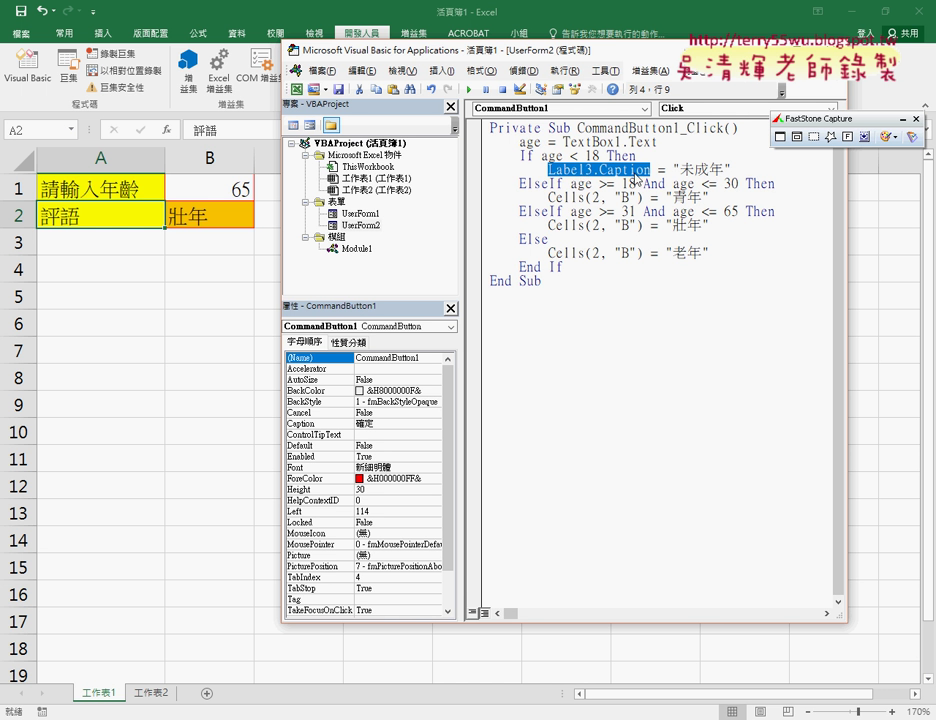
drag(650, 171, 592, 171)
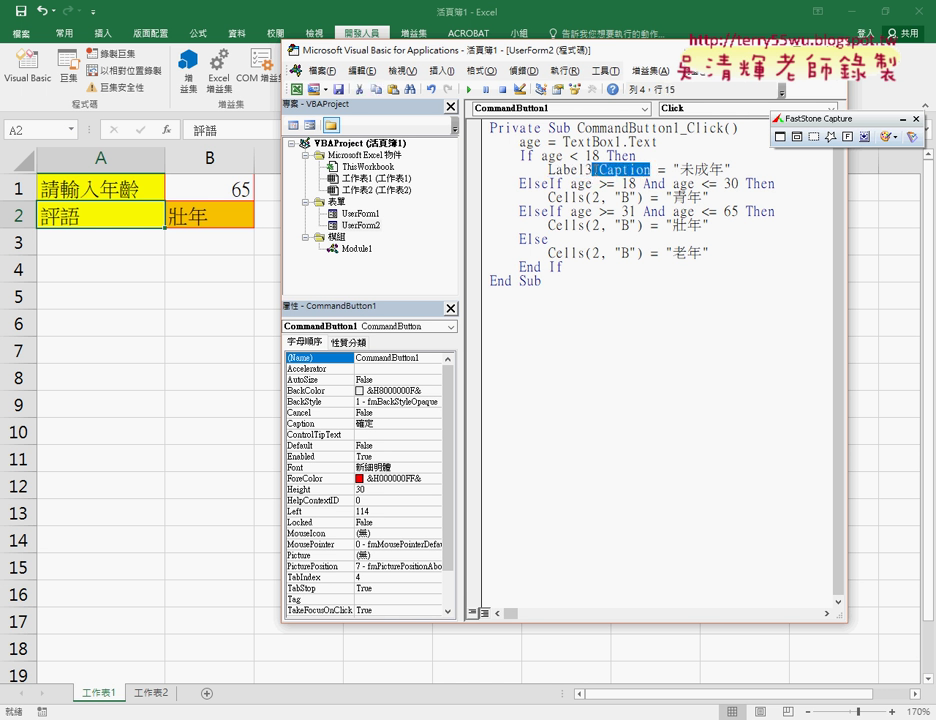
drag(657, 142, 620, 142)
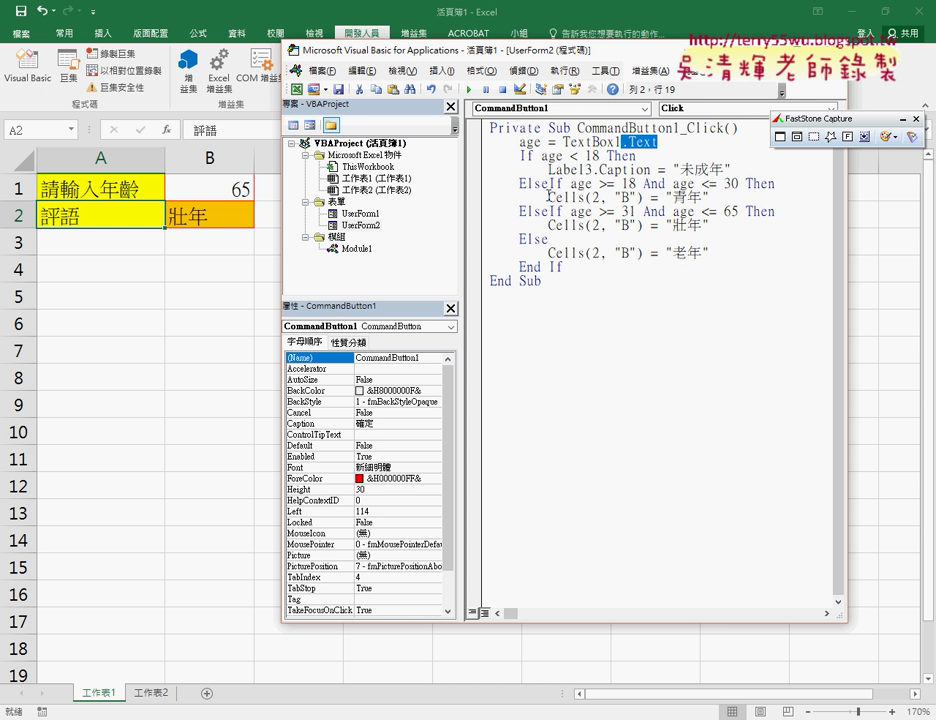
drag(548, 198, 658, 198)
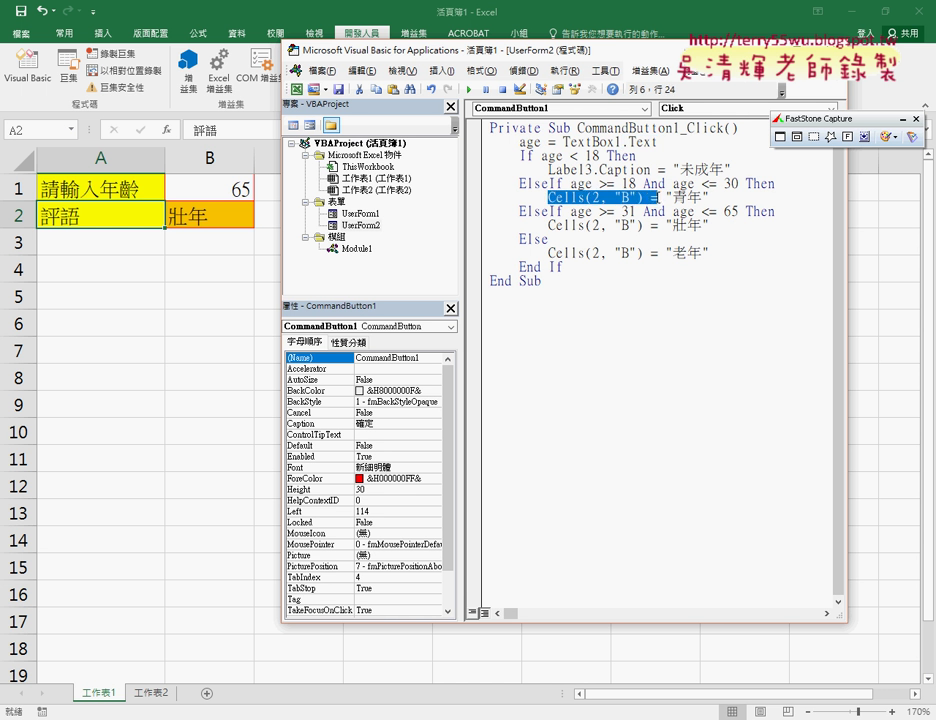
Replace All remaining Cells(2, "B") = with Label3.Caption = via Ctrl+H
key(ctrl+h)
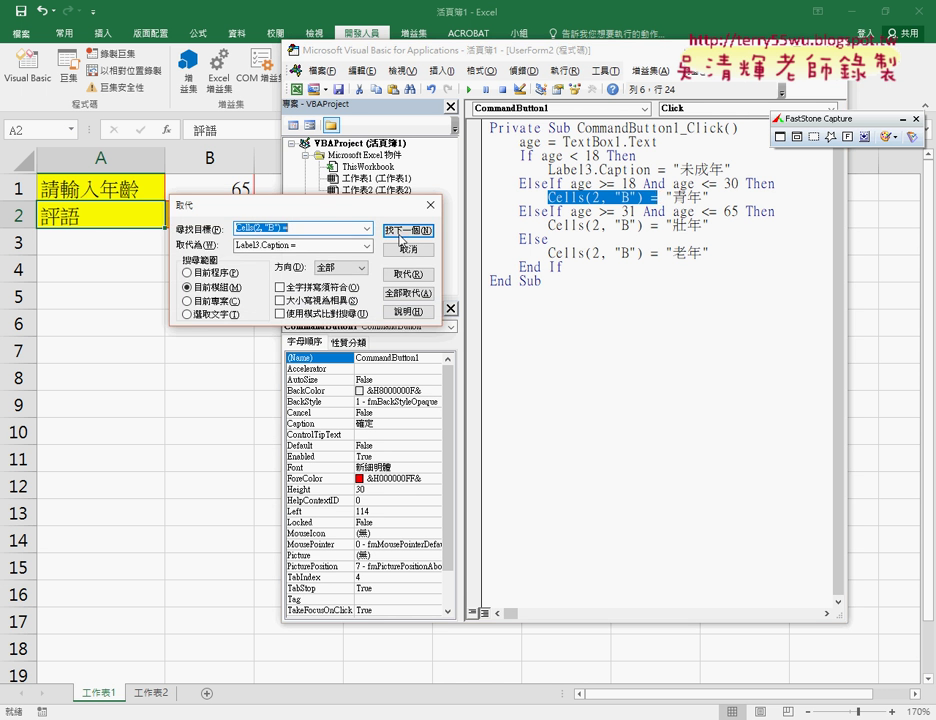
drag(315, 210, 577, 247)
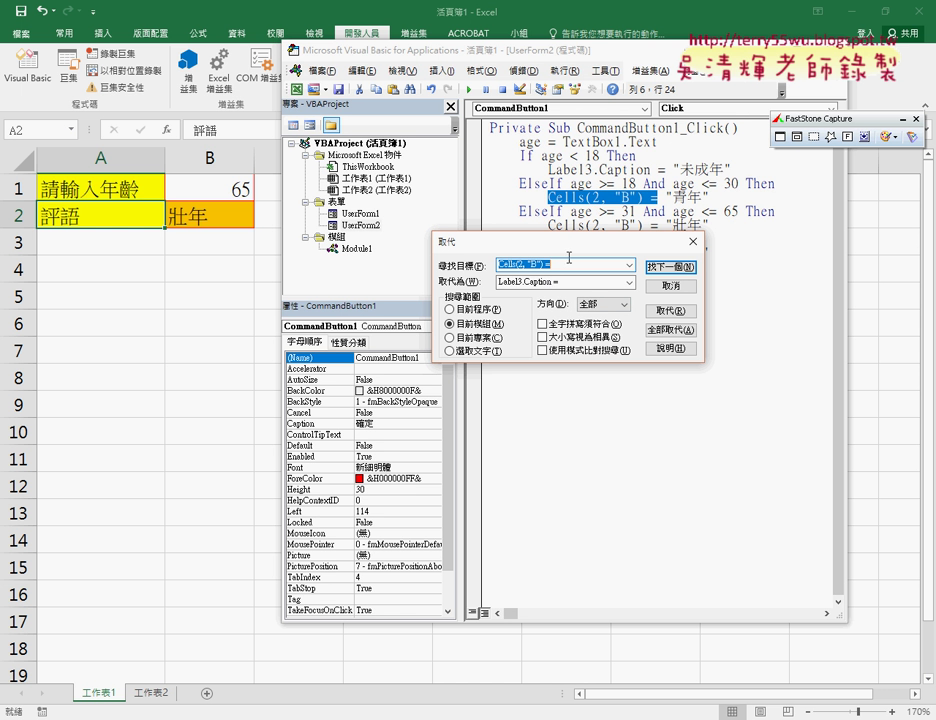
click(672, 329)
click(469, 421)
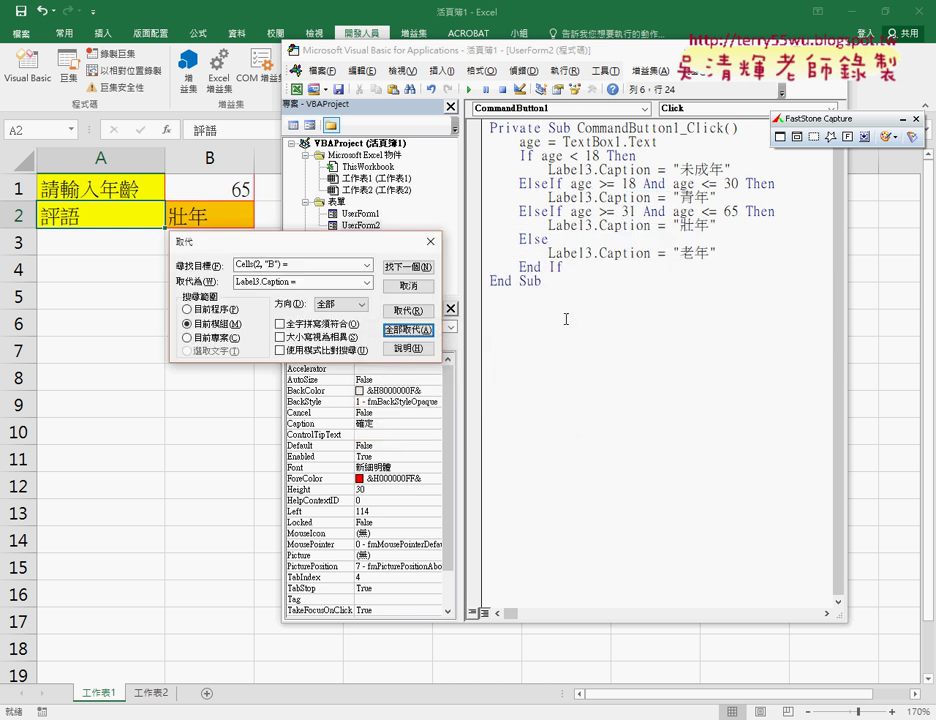
click(412, 287)
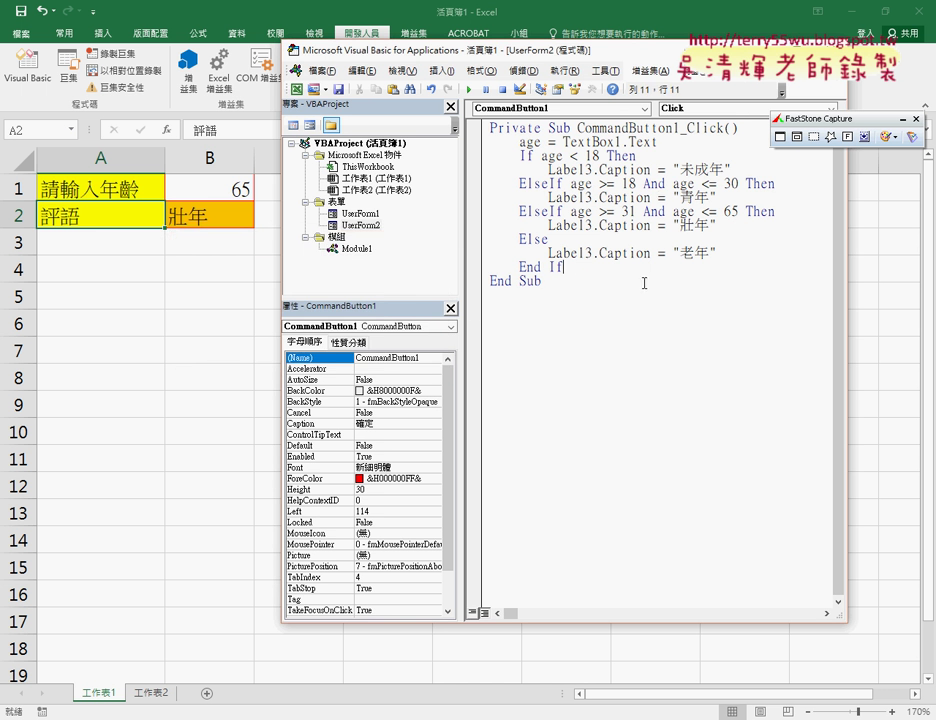
drag(657, 142, 597, 143)
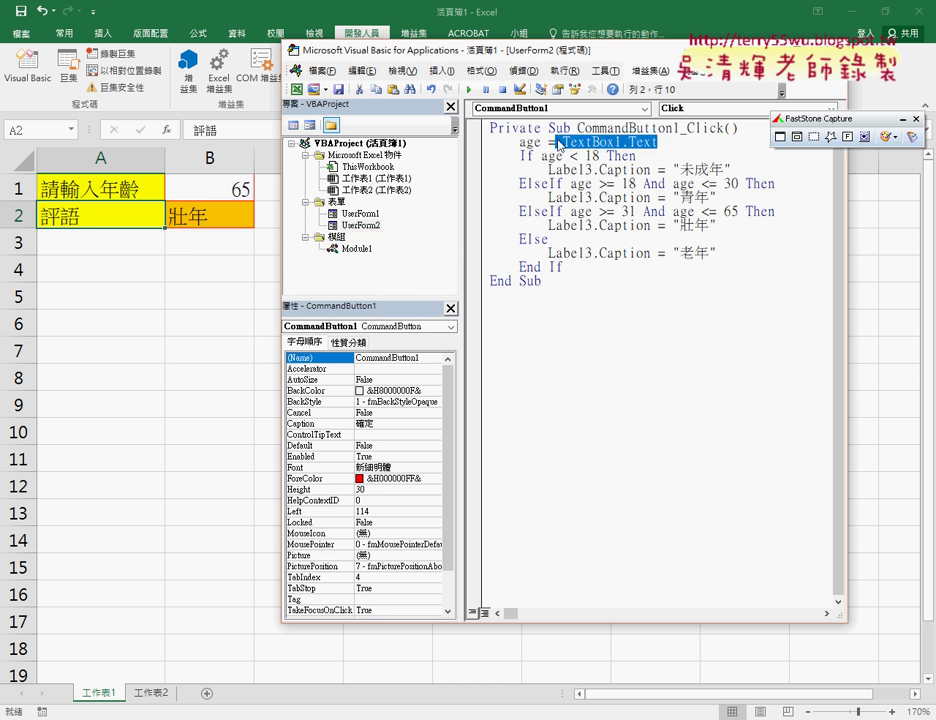
click(606, 170)
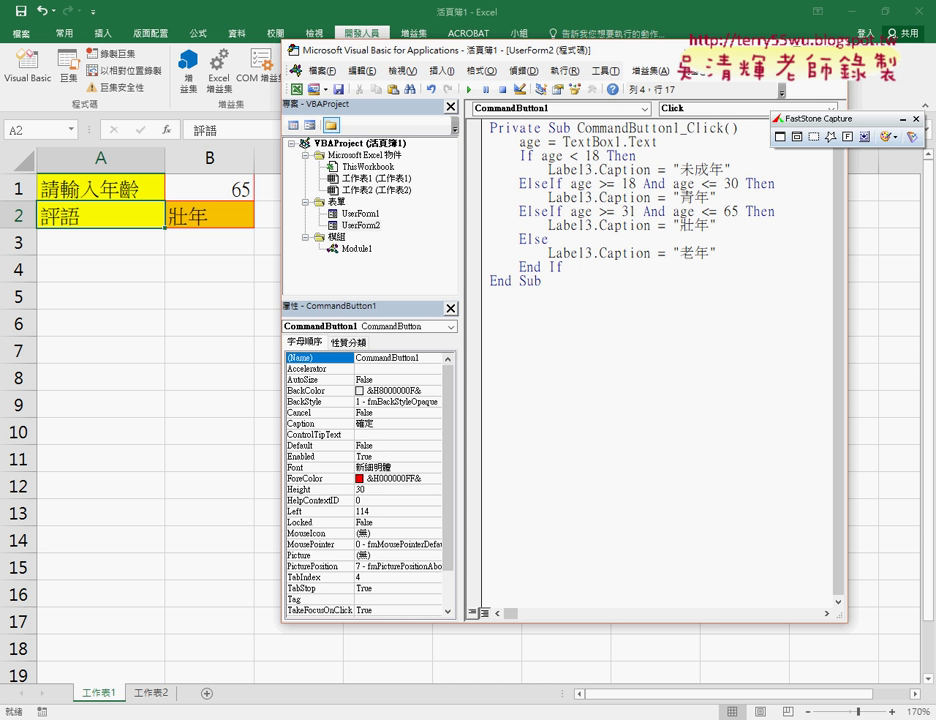
Run UserForm2 with F5 and test it with age 65
click(627, 357)
click(360, 225)
double_click(362, 226)
key(F5)
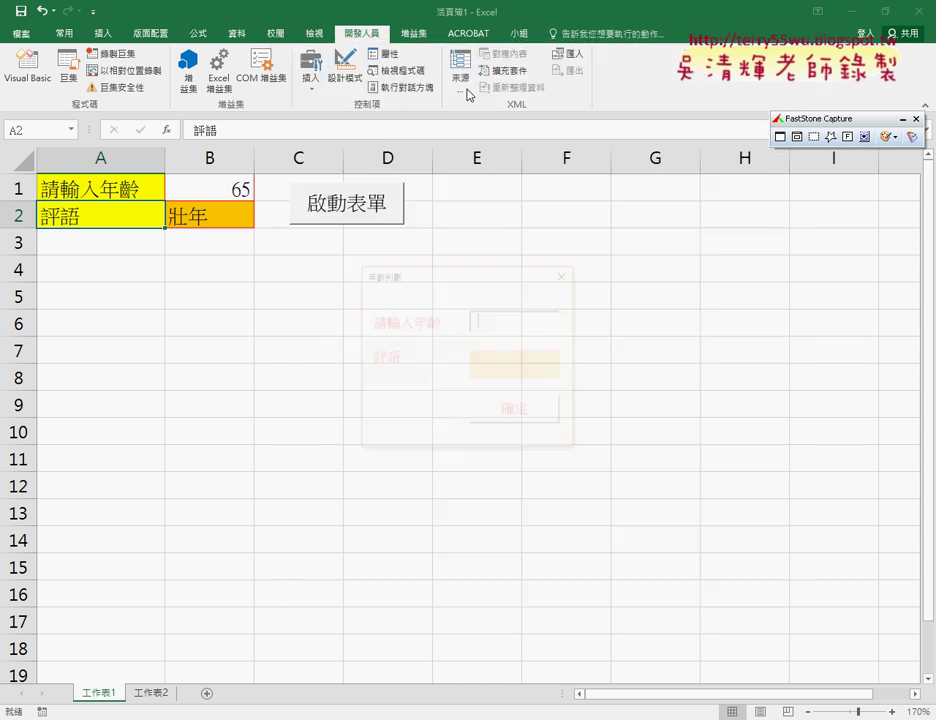
drag(467, 284, 424, 255)
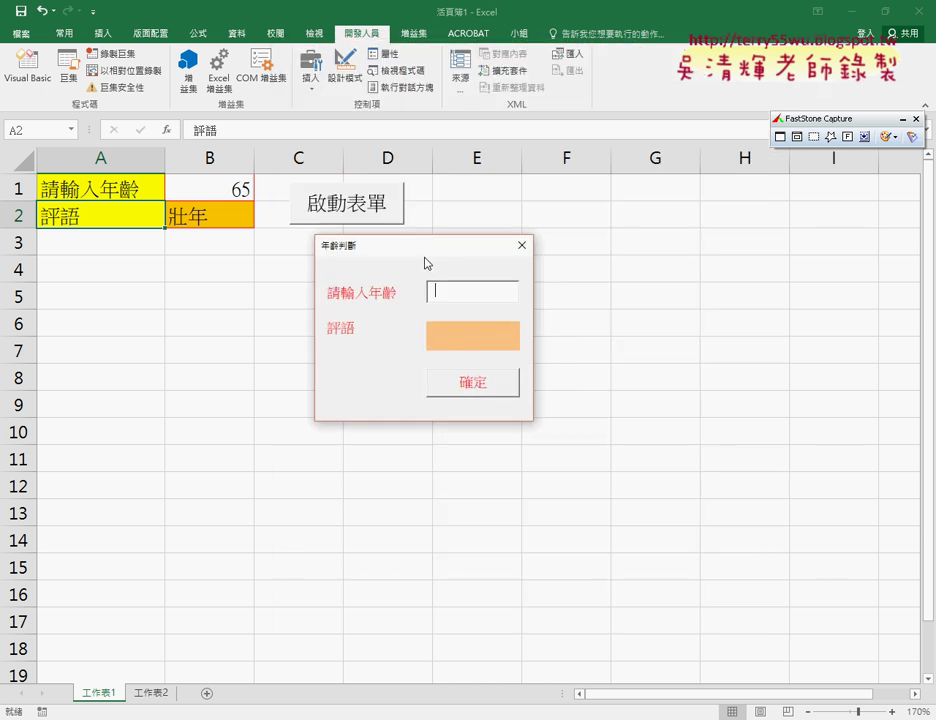
text(65)
key(Tab)
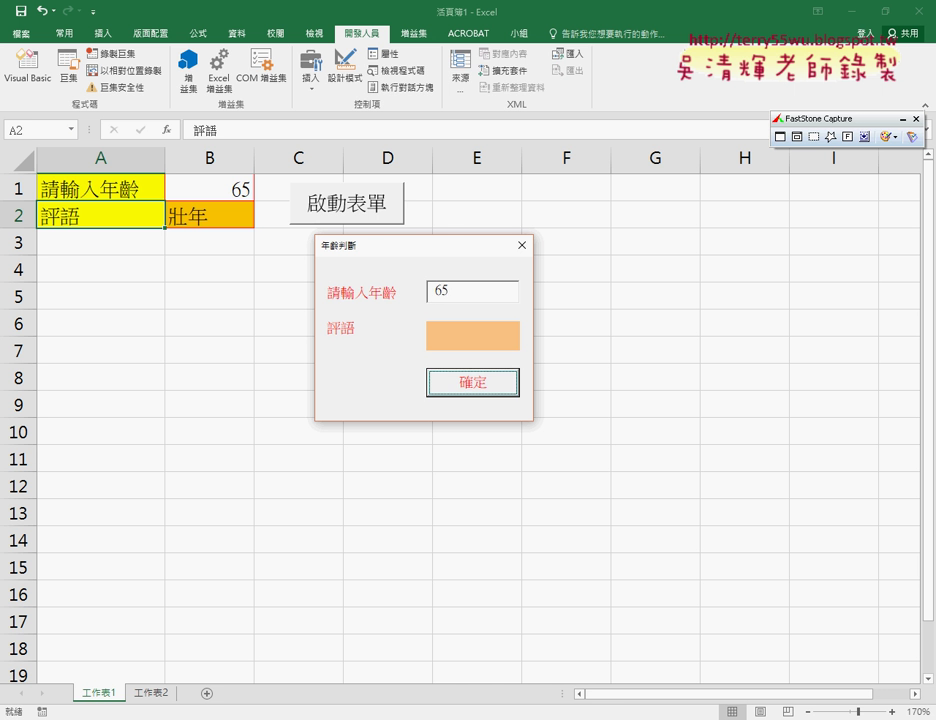
key(Return)
Test the form with ages 22 and 56, then close it
key(Tab)
text(22)
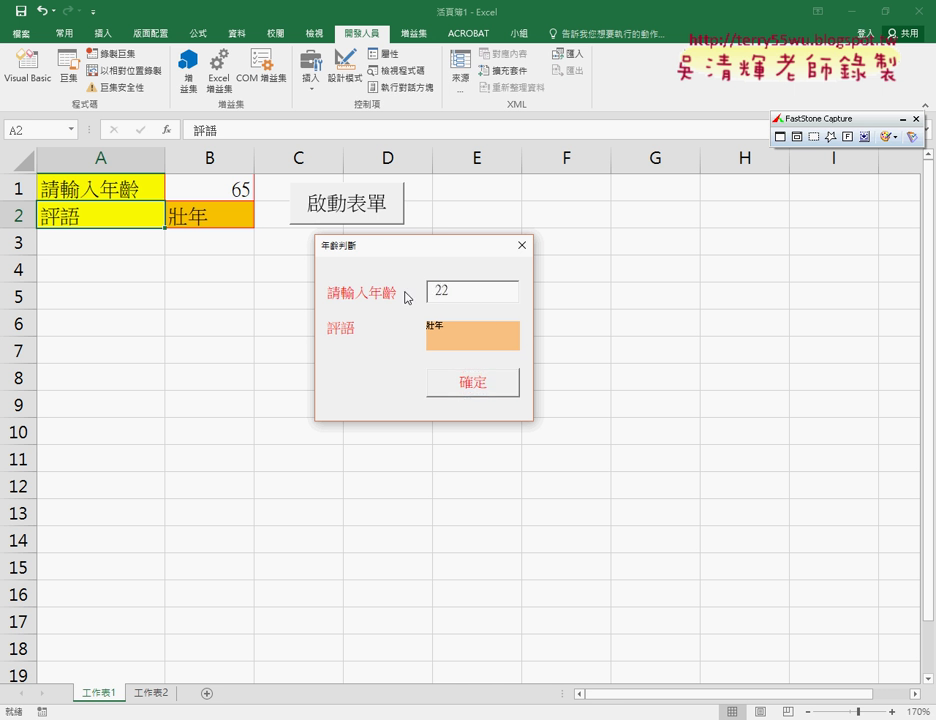
key(Tab)
key(Return)
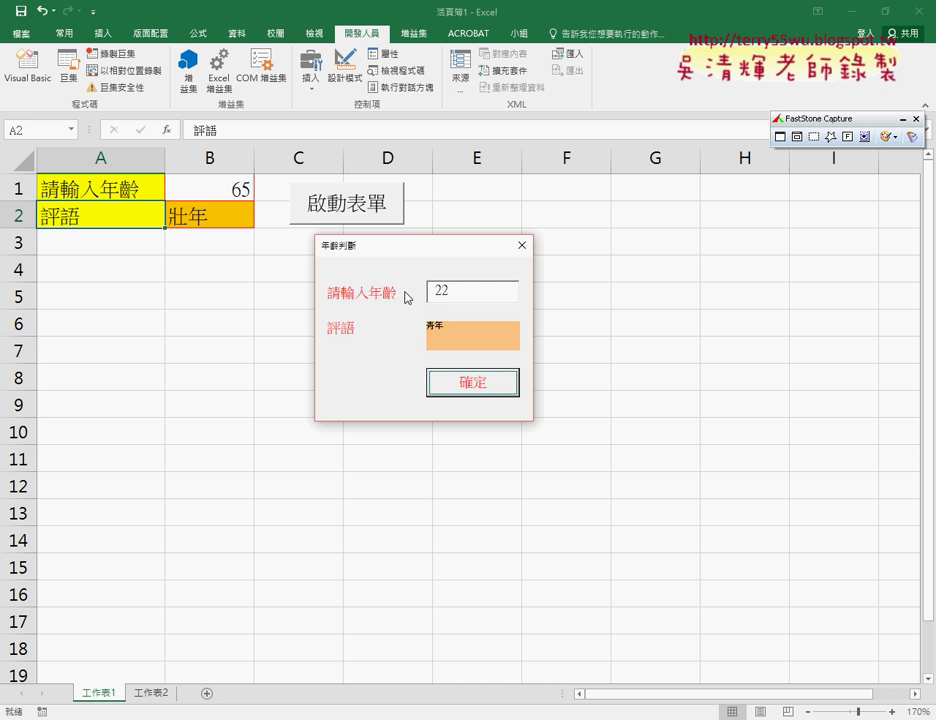
double_click(437, 288)
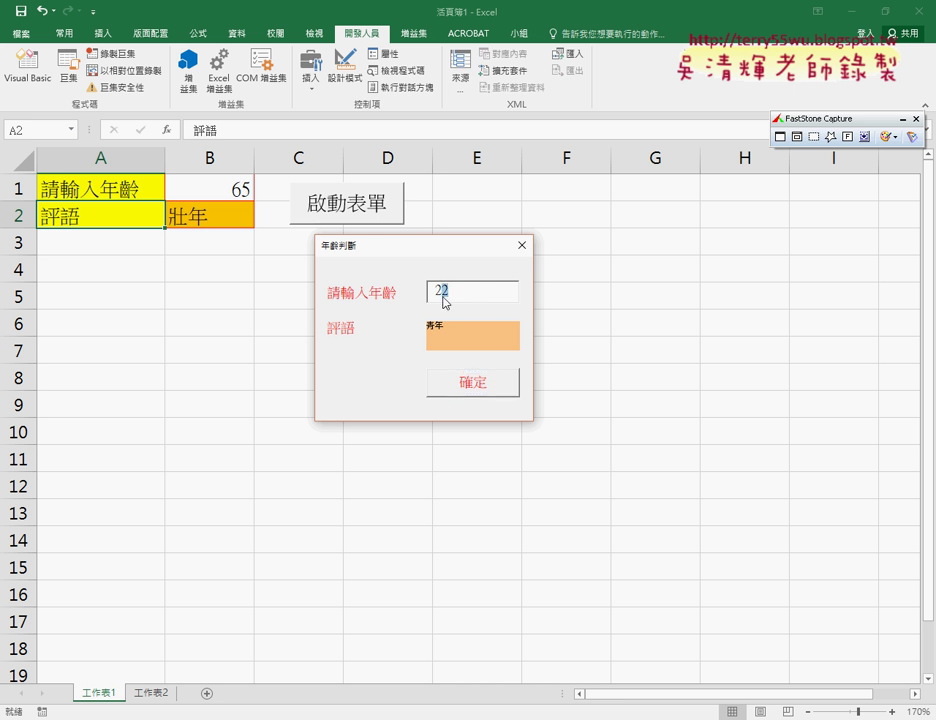
text(56)
key(Tab)
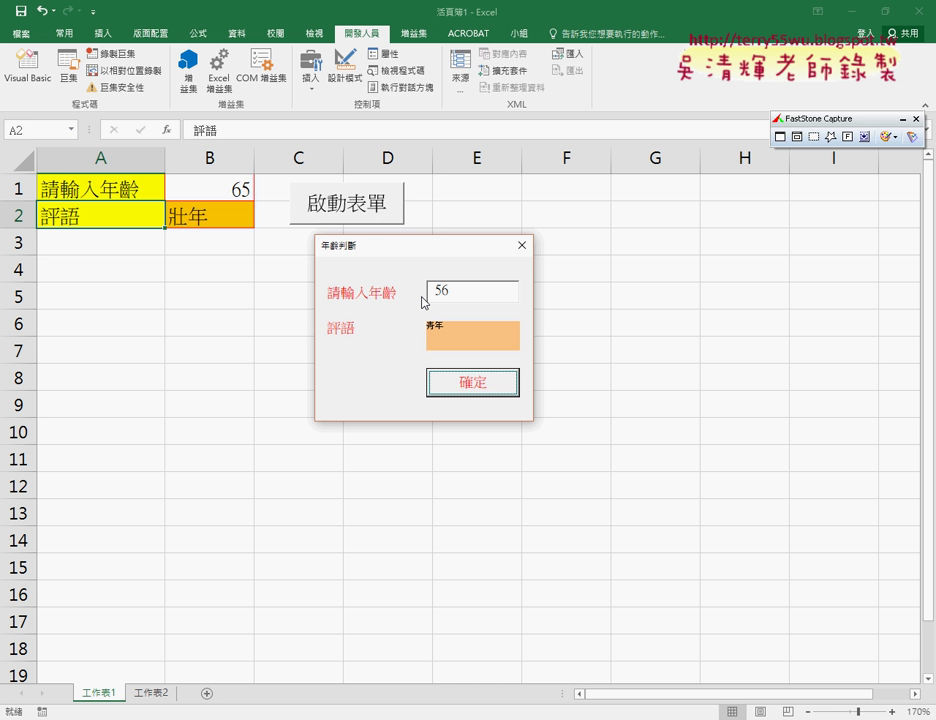
key(Return)
click(521, 245)
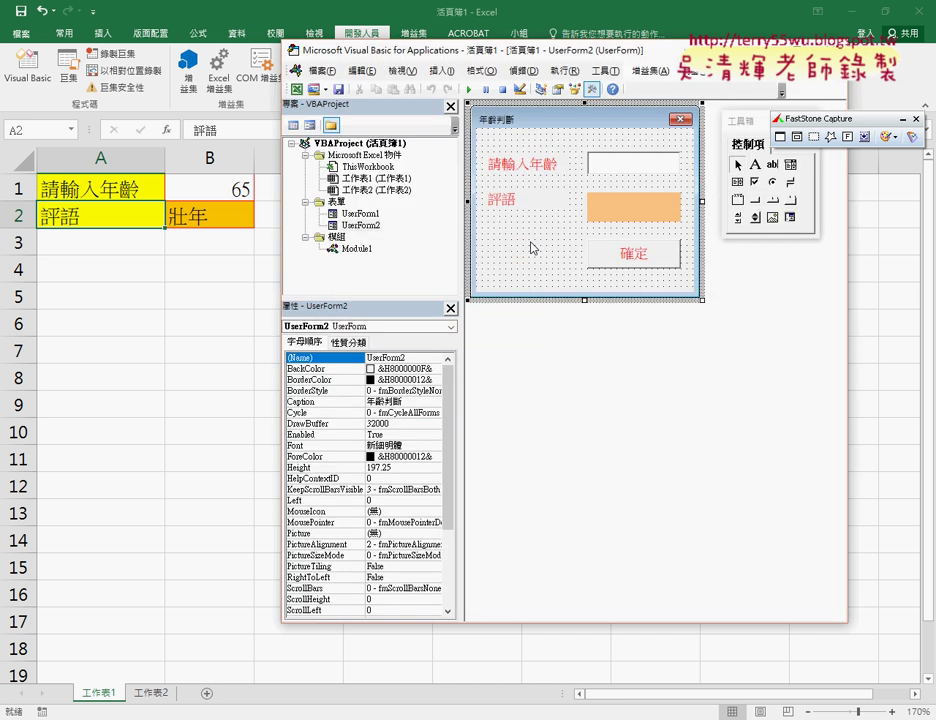
Look at the result label's Font settings without changing them
click(612, 220)
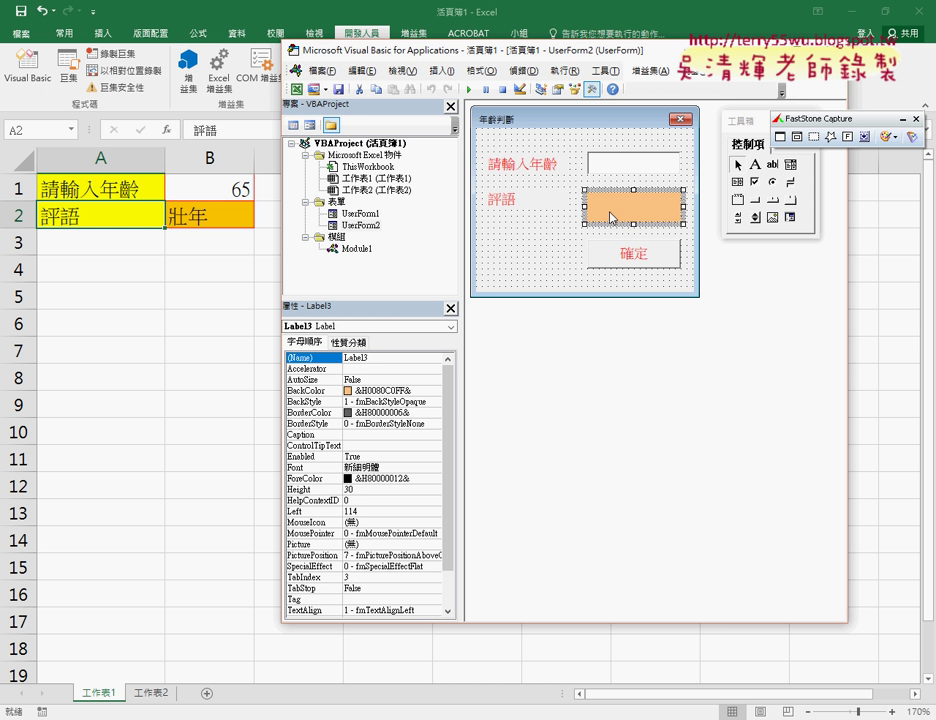
click(314, 469)
click(434, 468)
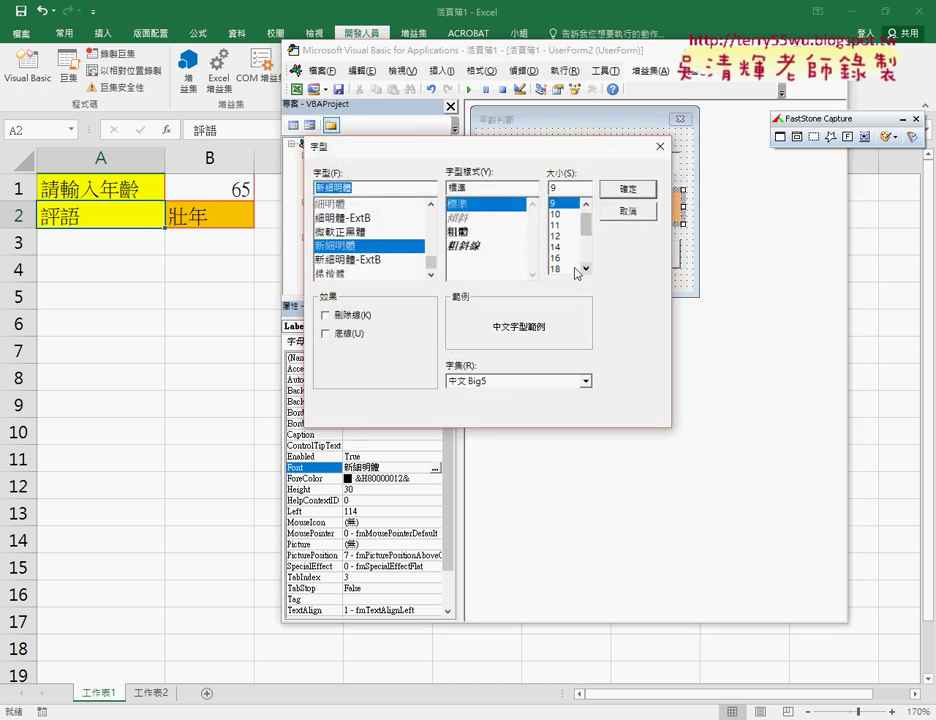
click(628, 193)
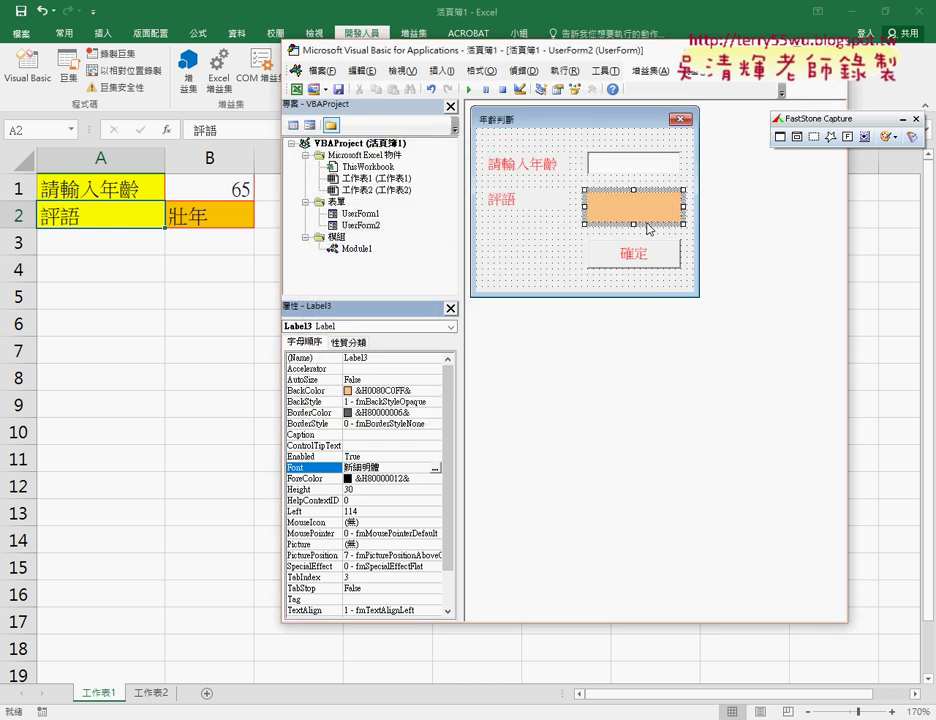
Add an empty TextBox1_Change procedure and show TextBox1's event list
click(548, 258)
click(645, 175)
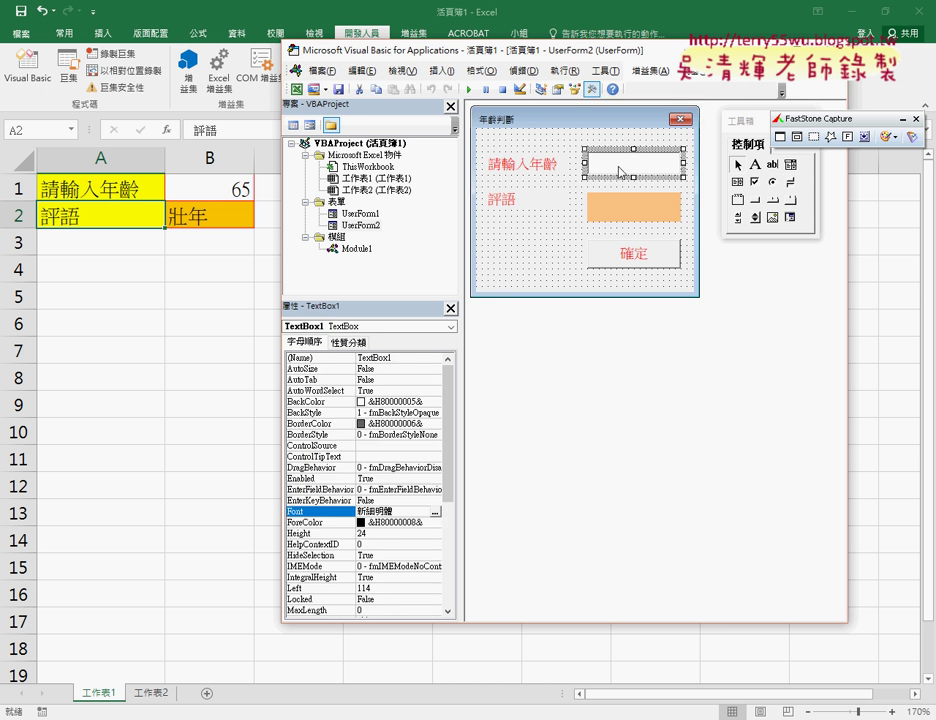
double_click(620, 170)
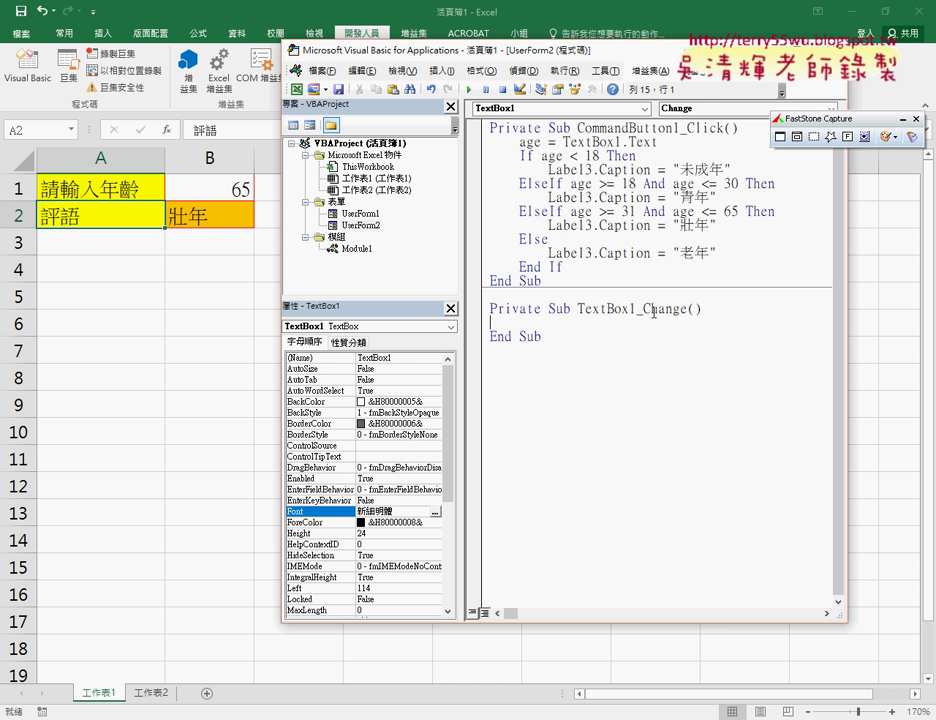
drag(398, 45, 356, 55)
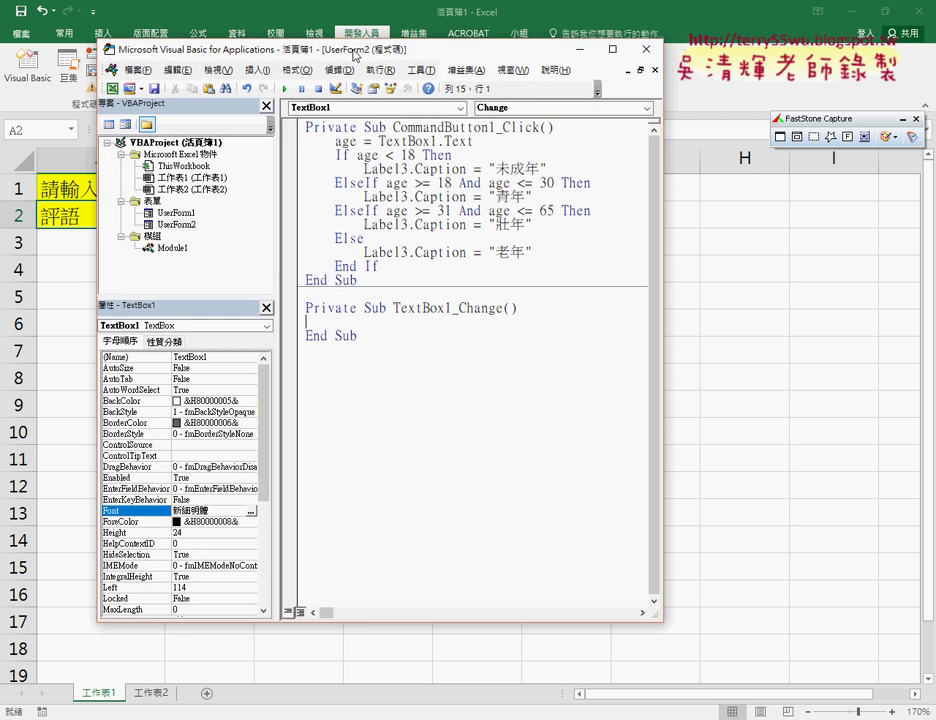
click(509, 116)
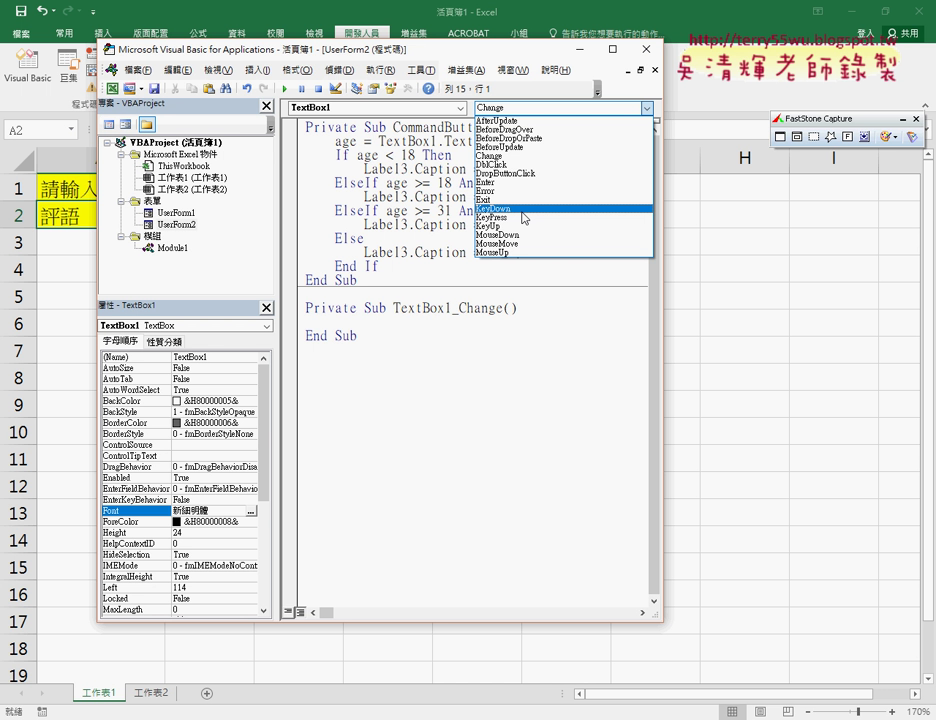
Add a TextBox1_KeyDown procedure and delete the empty TextBox1_Change stub
click(523, 209)
drag(360, 335, 303, 304)
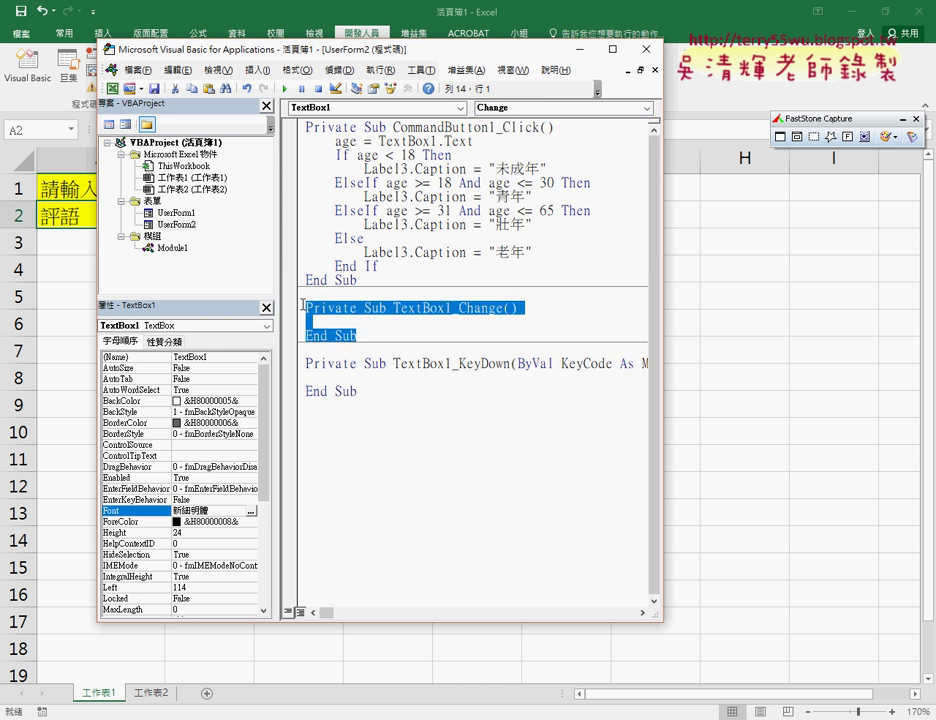
key(Delete)
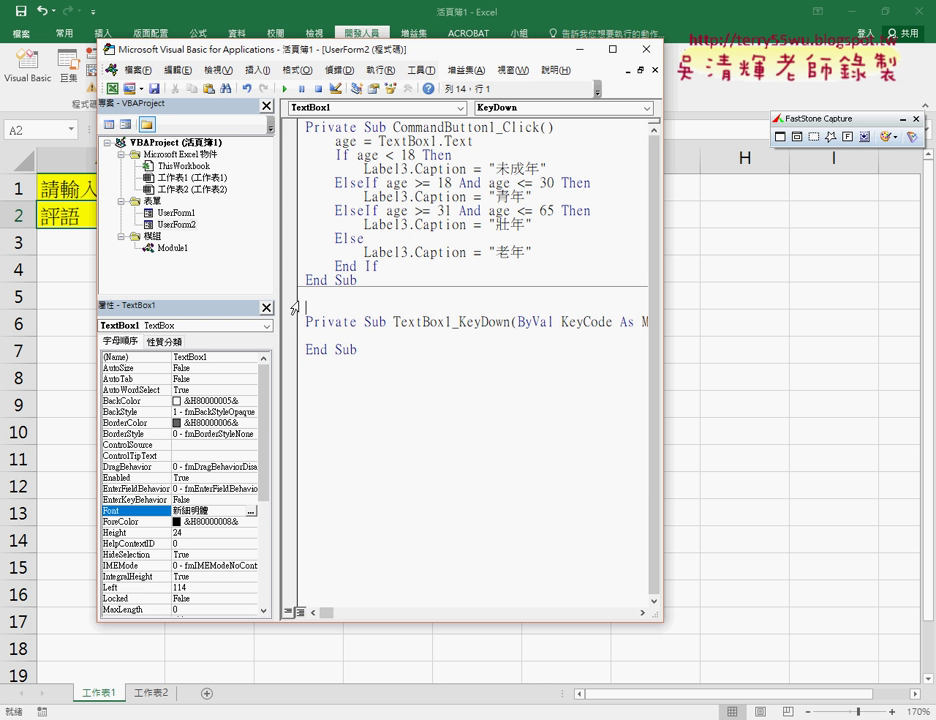
Widen the editor and start an indented "if" line inside TextBox1_KeyDown
drag(393, 127, 538, 127)
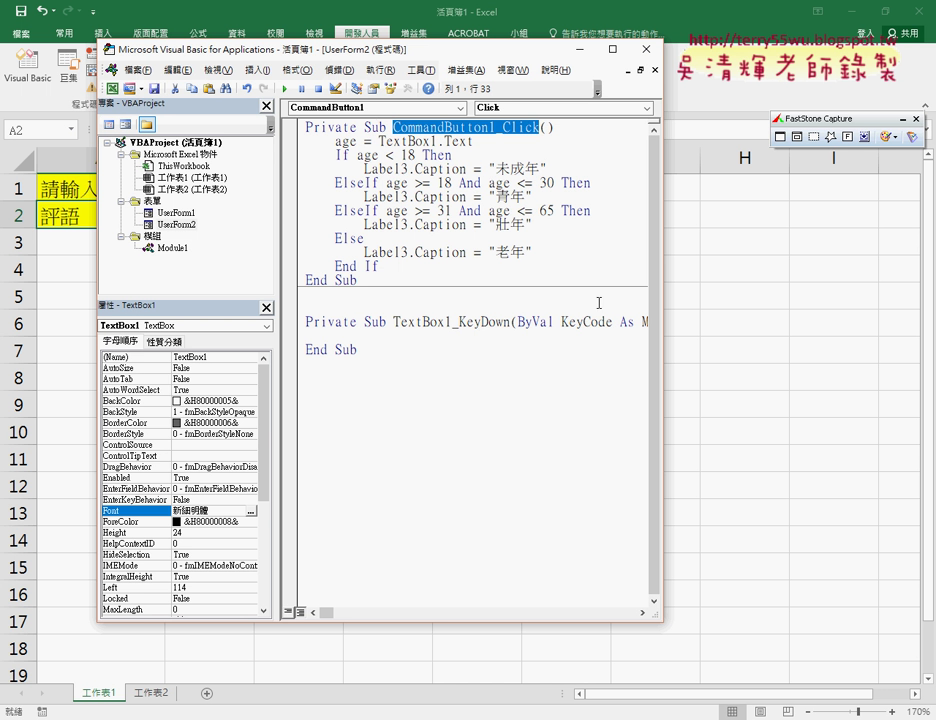
drag(662, 330, 915, 330)
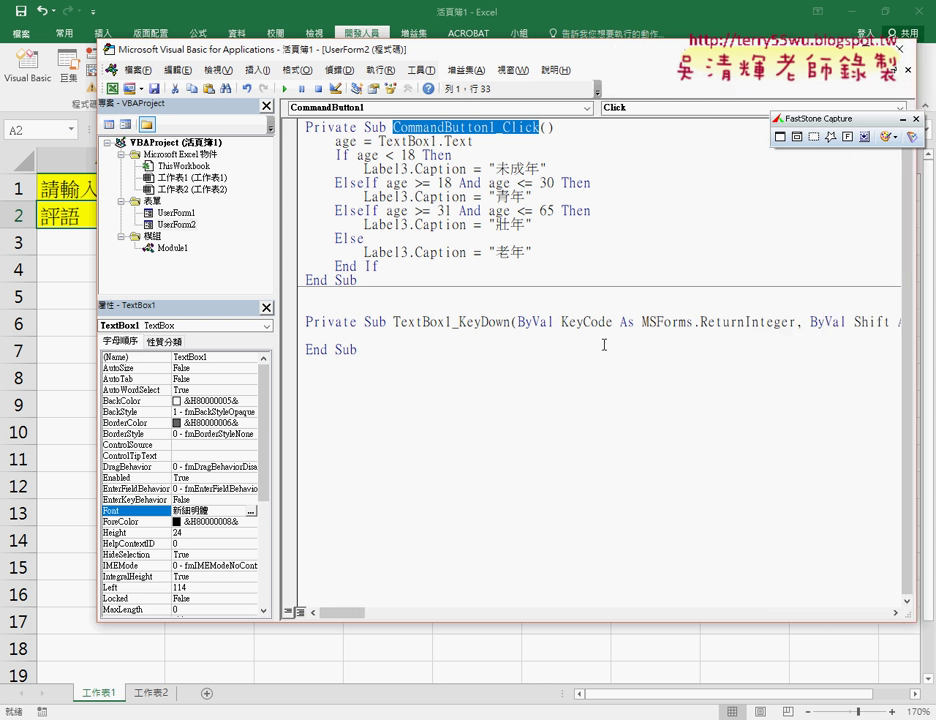
click(568, 336)
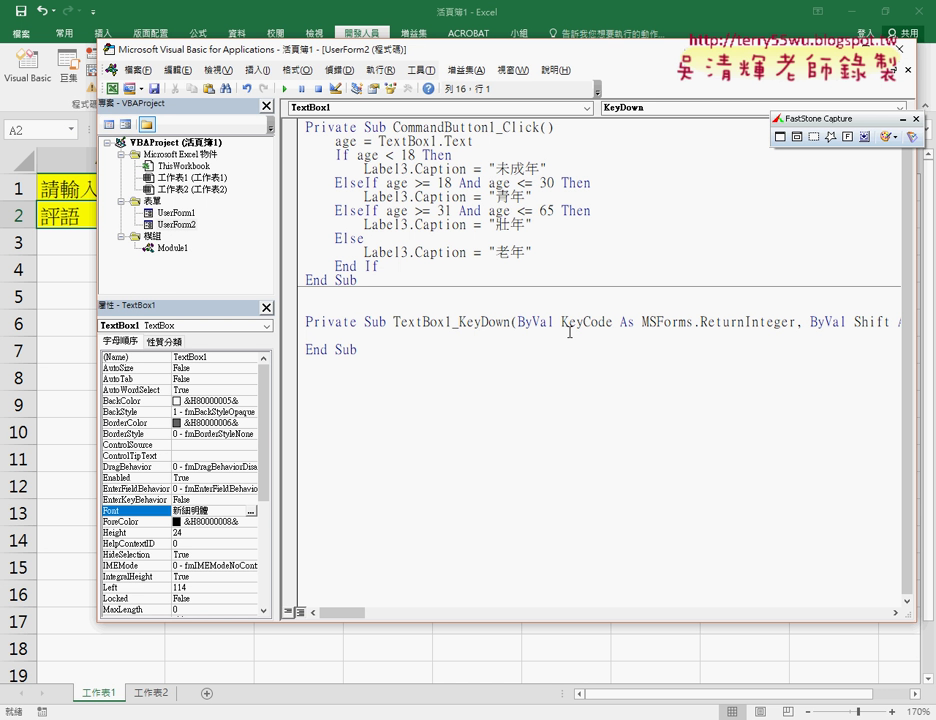
key(Tab)
text(ㄈㄞ)
key(BackSpace)
key(BackSpace)
text(if)
Complete the TextBox1_KeyDown line as 'If KeyCode = 13 Then' and add a matching End If
key(Return)
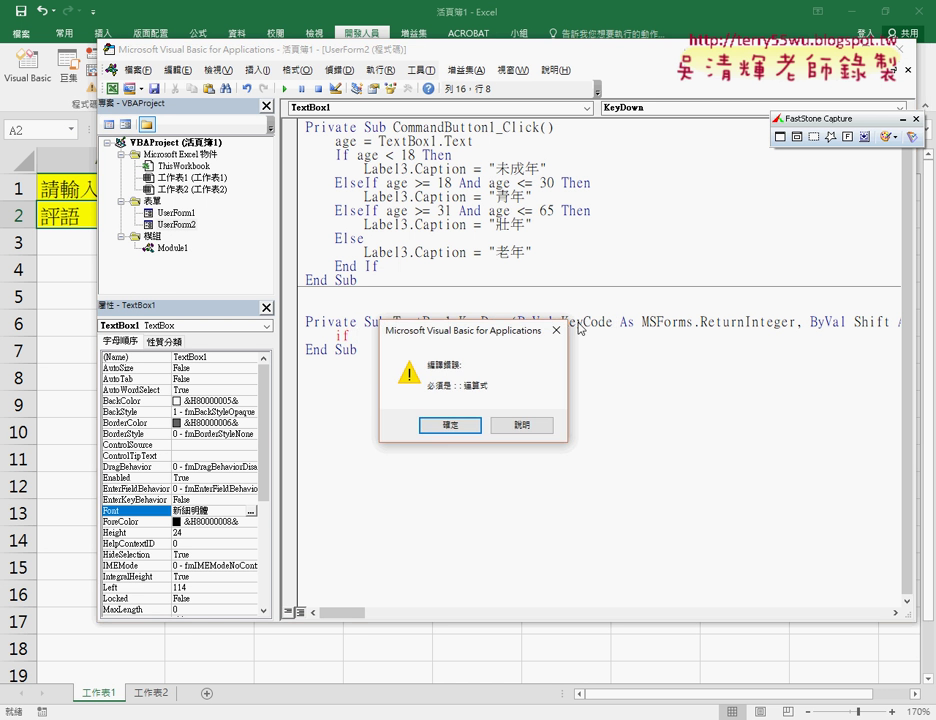
click(470, 426)
double_click(585, 322)
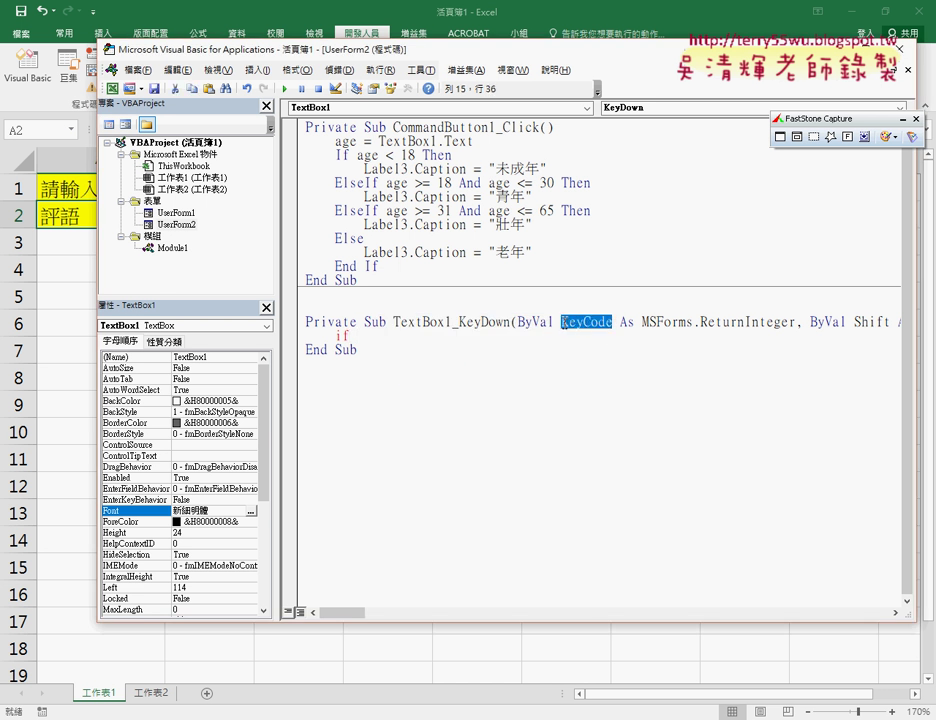
click(512, 340)
drag(512, 344, 512, 344)
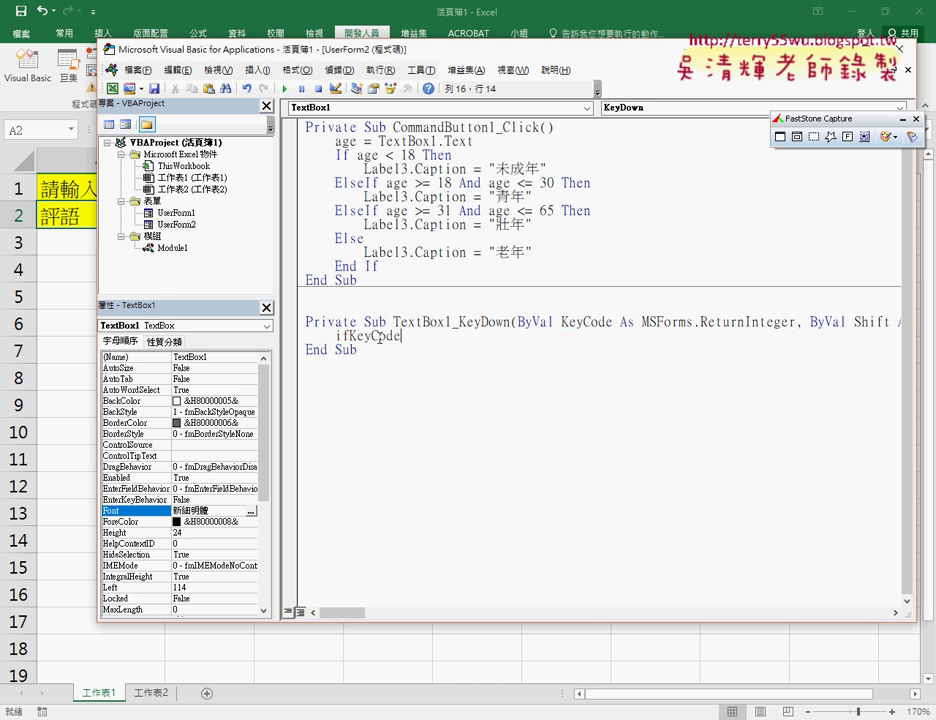
click(356, 336)
click(425, 336)
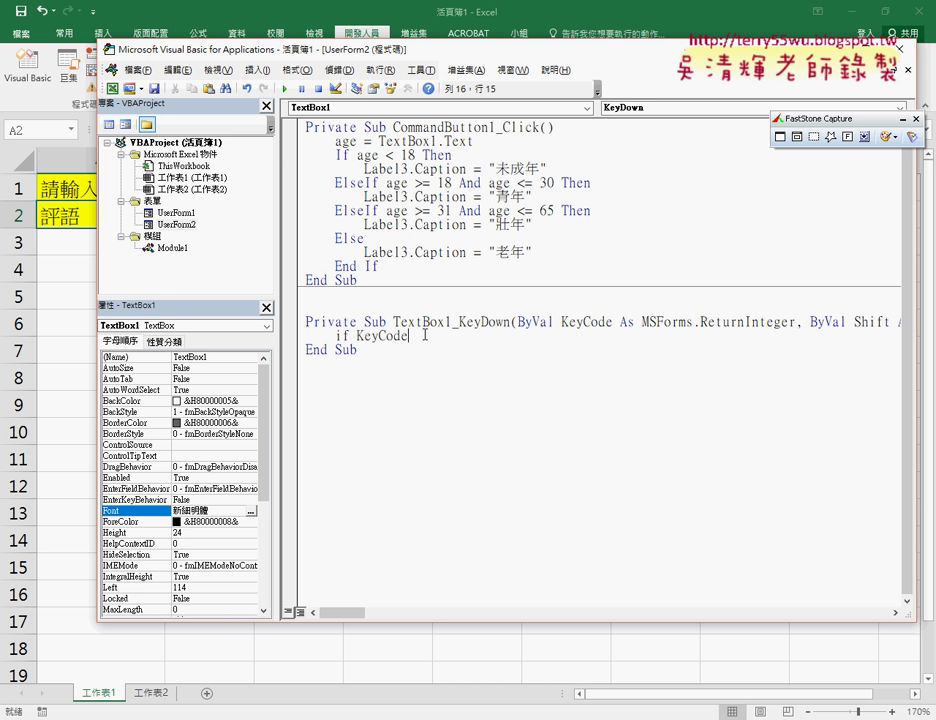
text(=13)
text( t)
text(hen)
key(Return)
key(Return)
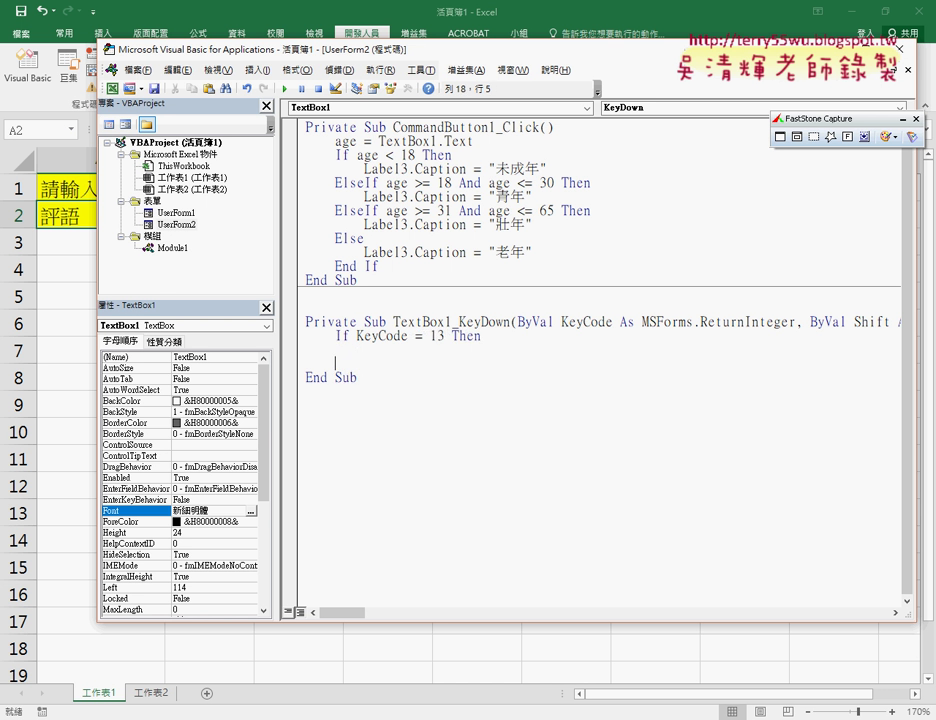
text(end )
text(if)
Put an indented 'Call CommandButton1_Click' inside the If block and set a breakpoint on the If line
click(393, 127)
drag(393, 127, 540, 127)
mouse_move(470, 127)
mouse_down()
mouse_move(405, 316)
mouse_move(400, 363)
mouse_up()
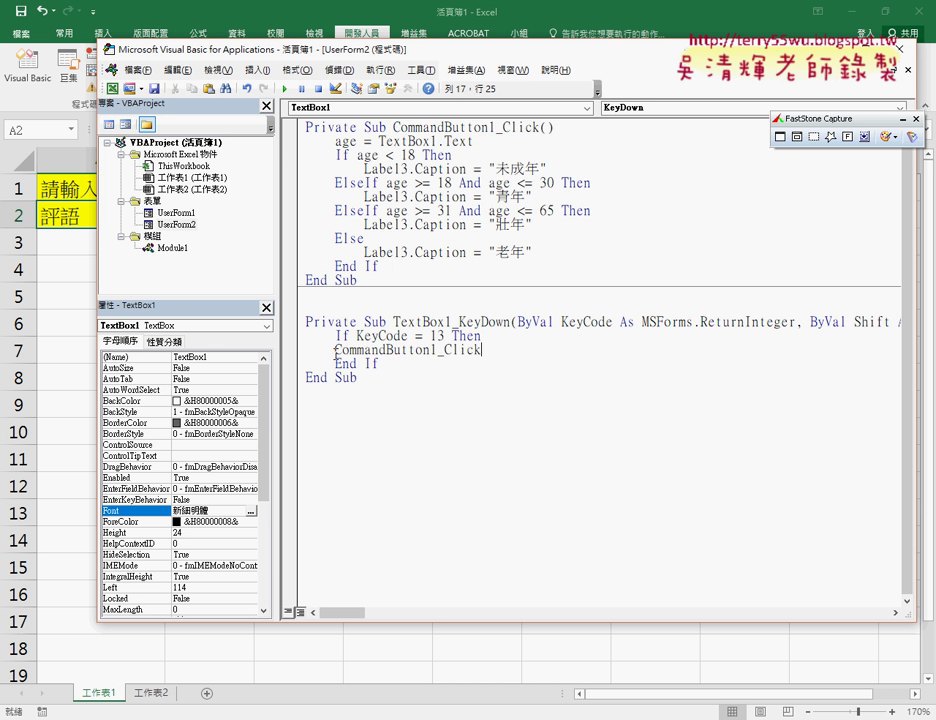
click(336, 349)
key(Tab)
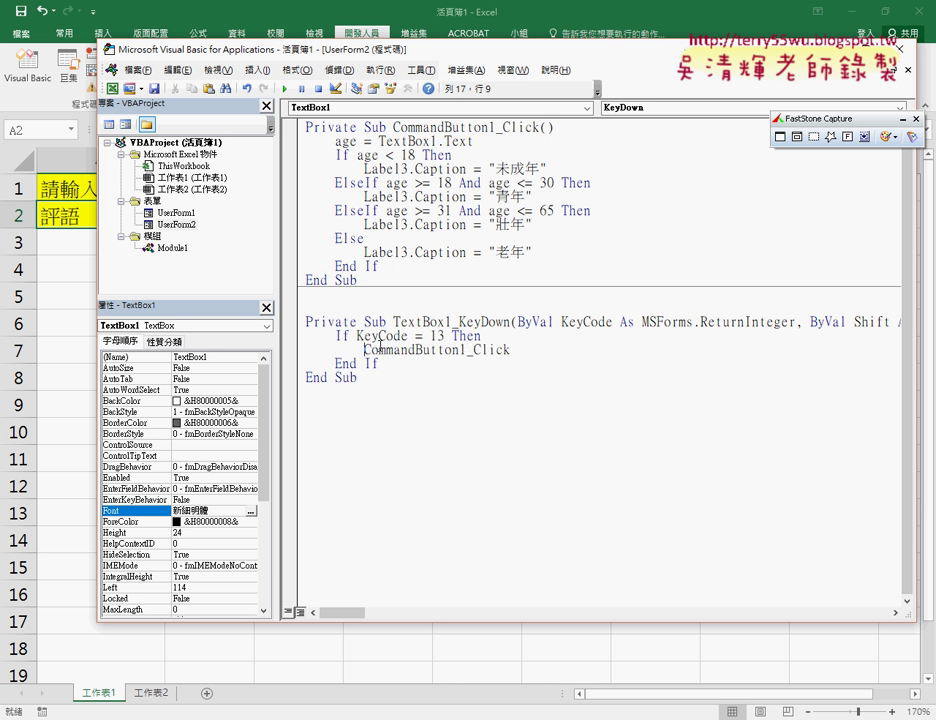
text(call)
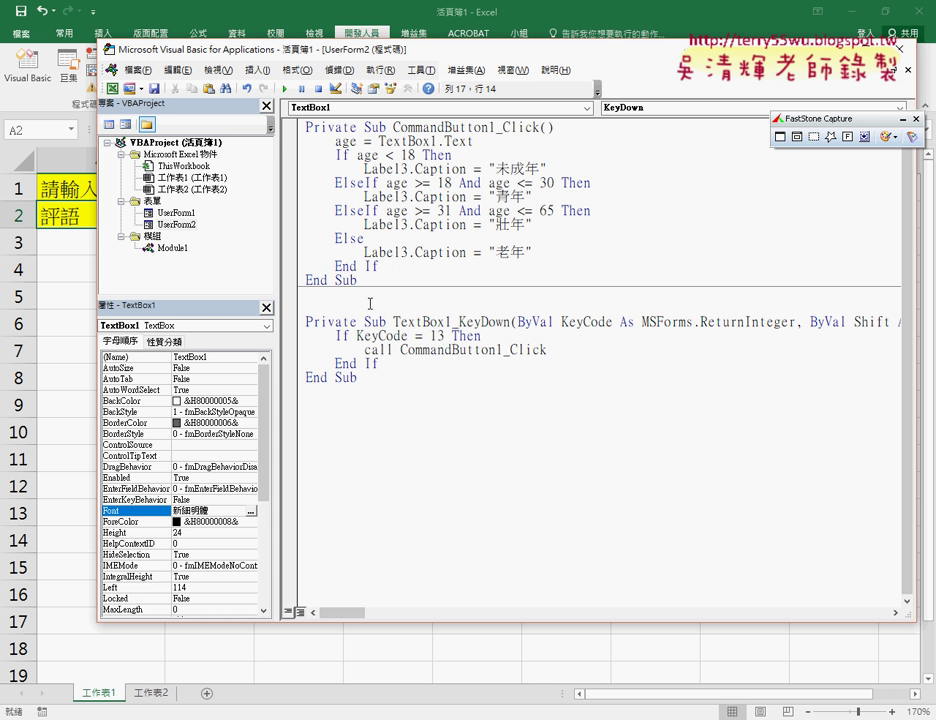
click(289, 336)
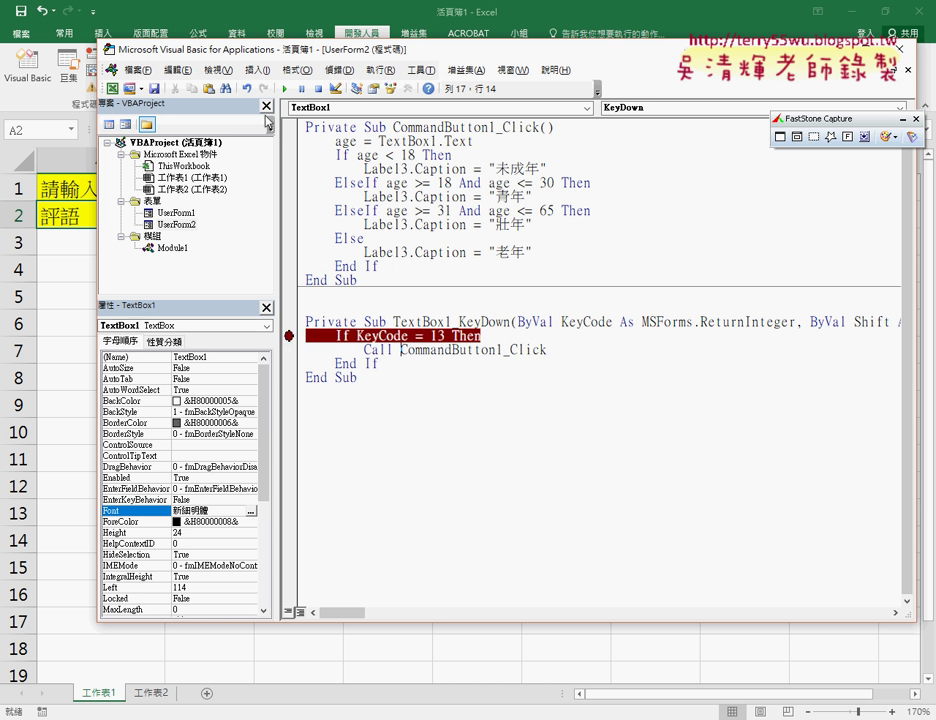
Remove the stray 2 before the If KeyCode line and re-indent that line
click(285, 89)
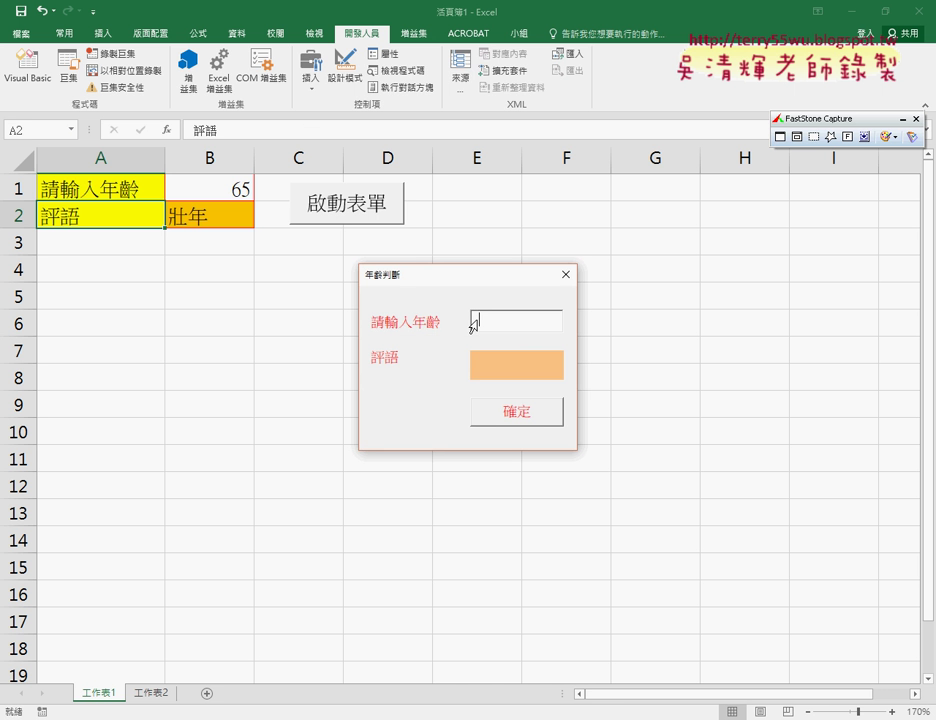
text(2    If KeyCode = 13 Then)
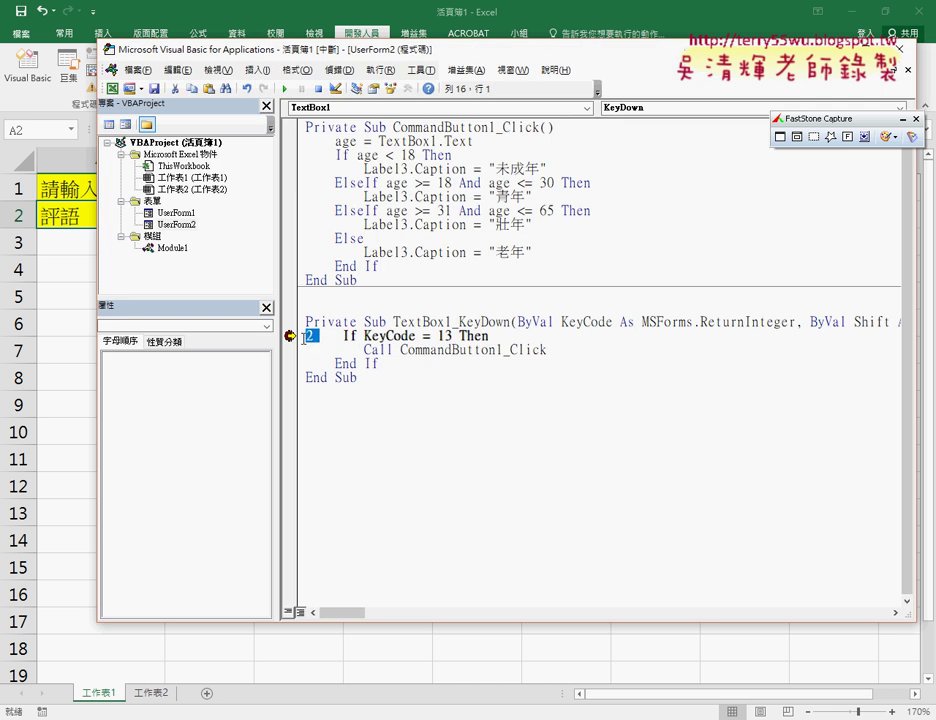
key(shift+Left)
key(Delete)
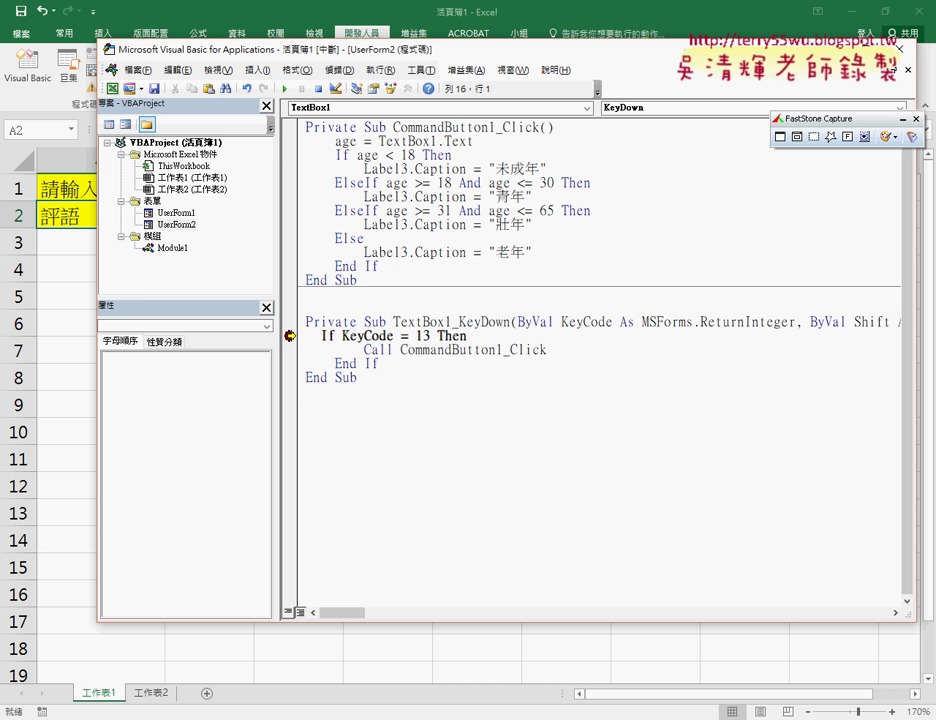
key(Tab)
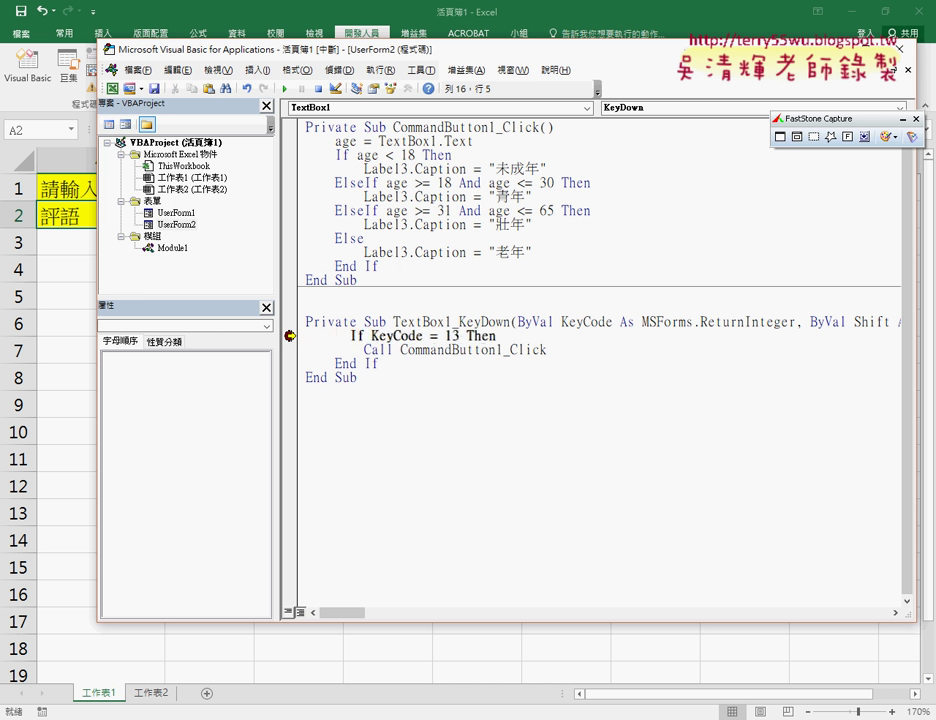
key(Delete)
key(Delete)
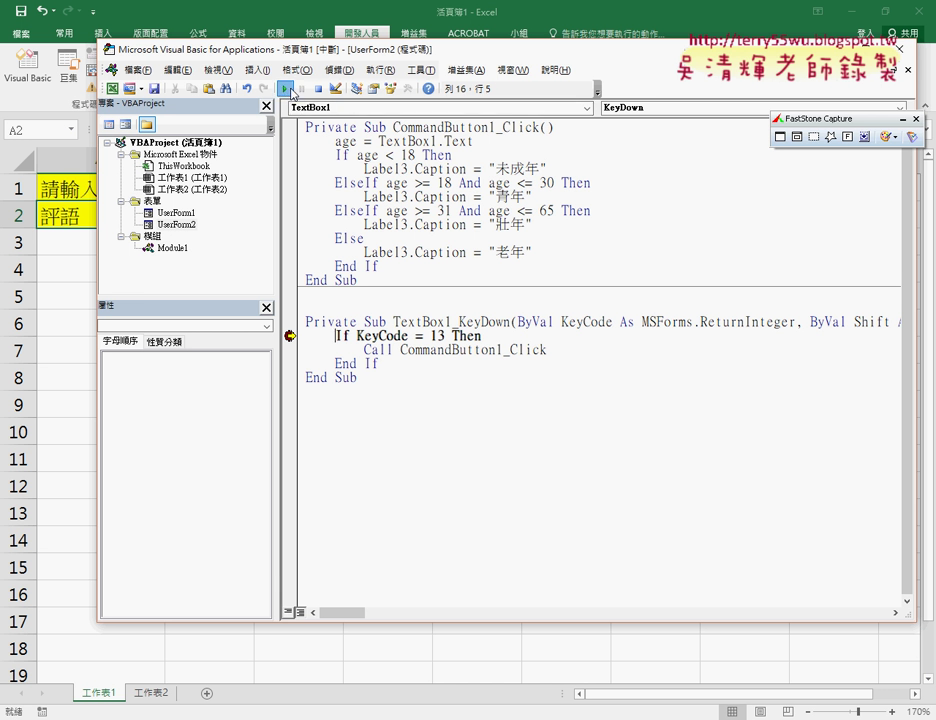
Run the form with age 22, step into CommandButton1_Click with F8, and continue to show 青年
click(291, 93)
key(Return)
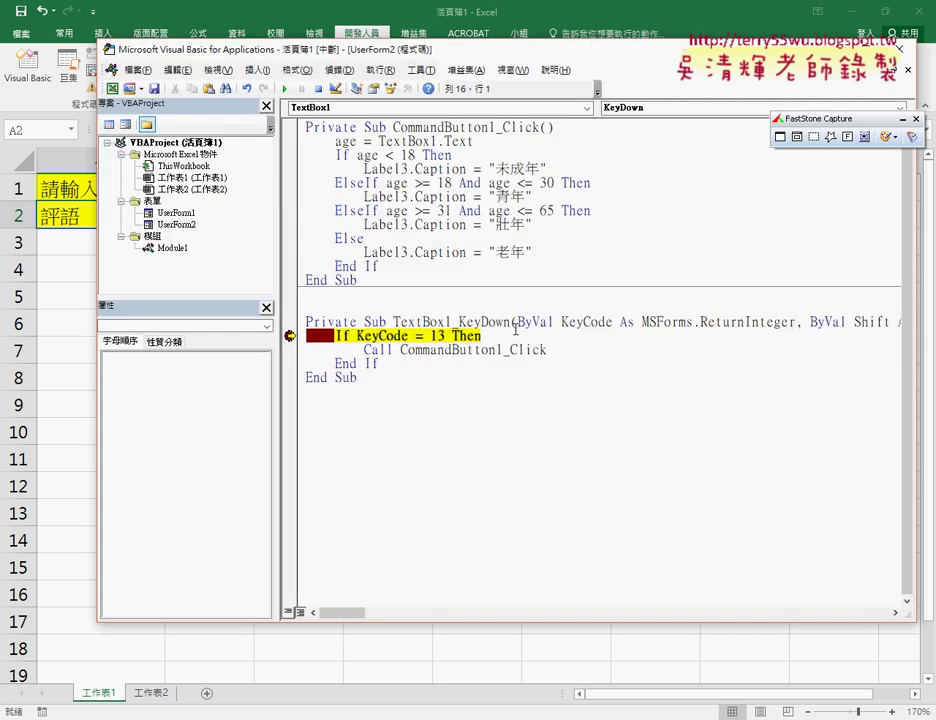
click(285, 90)
text(22)
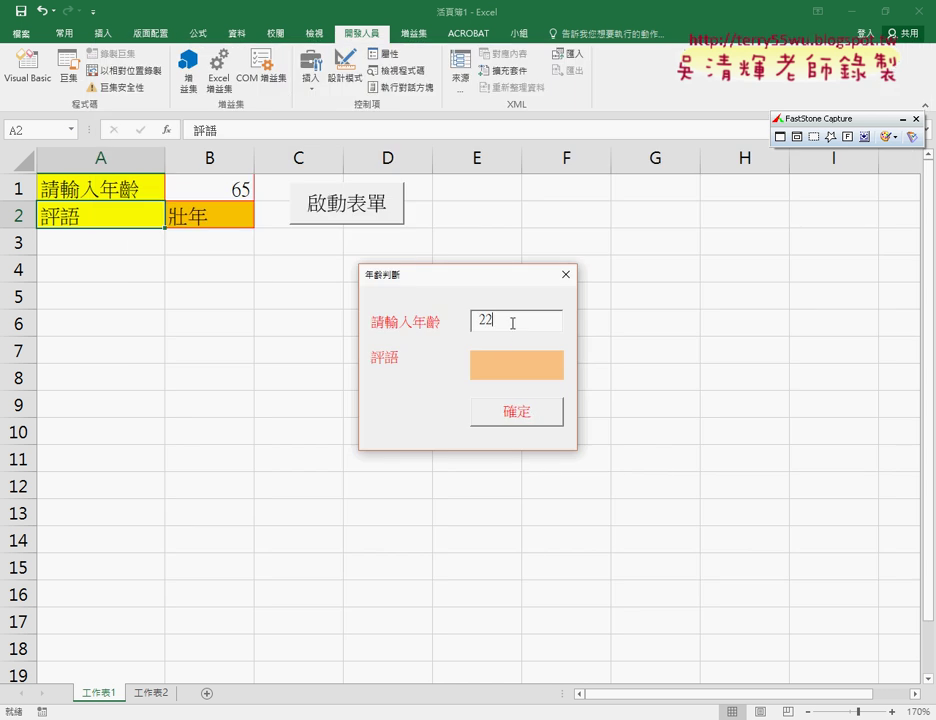
key(Return)
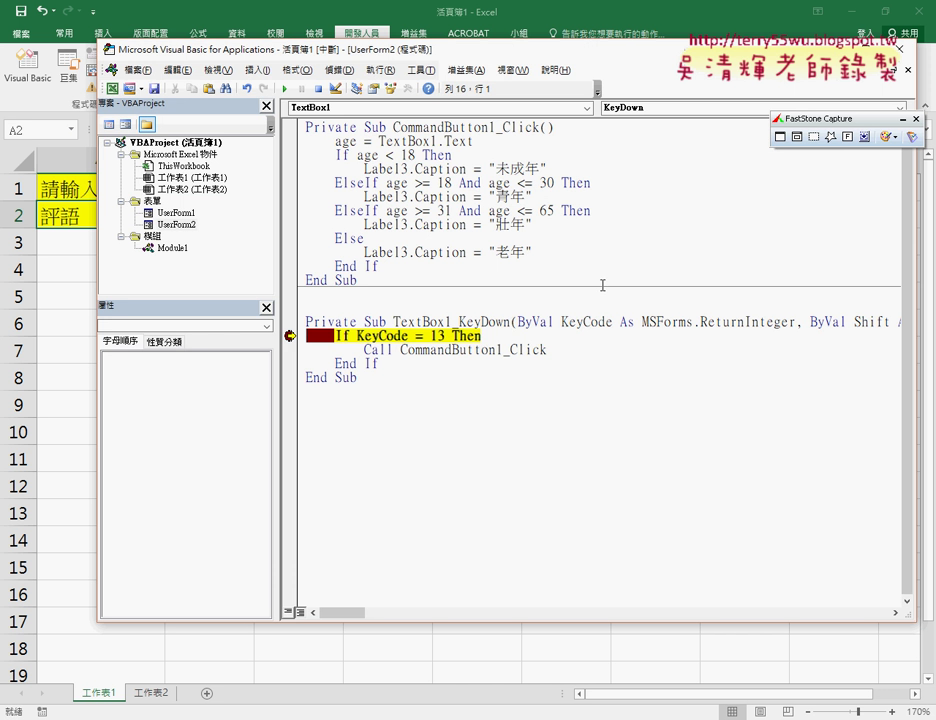
mouse_move(392, 335)
key(F8)
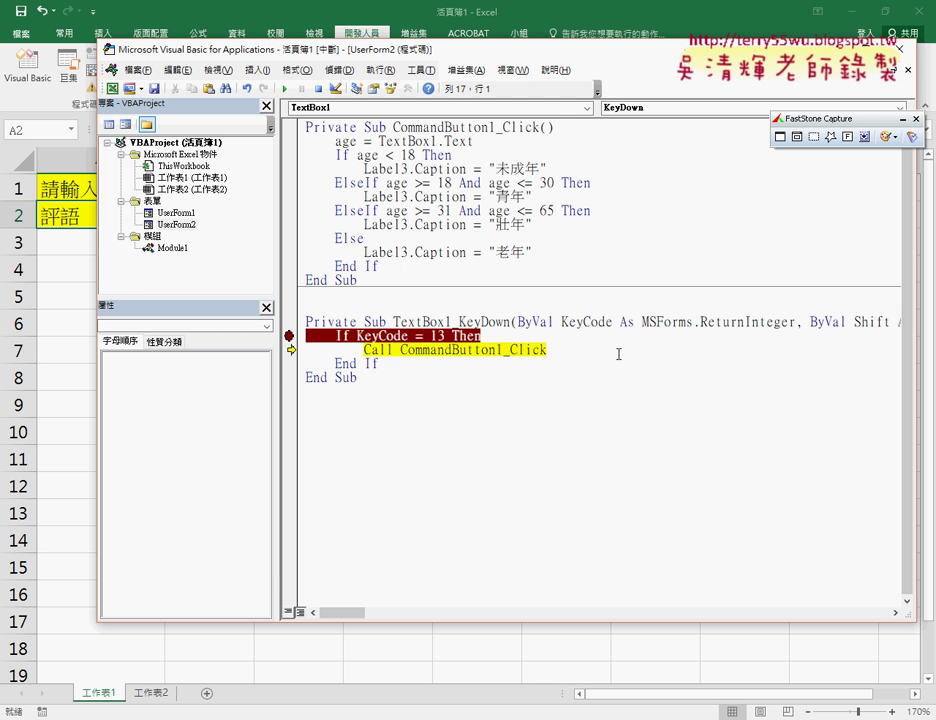
key(F8)
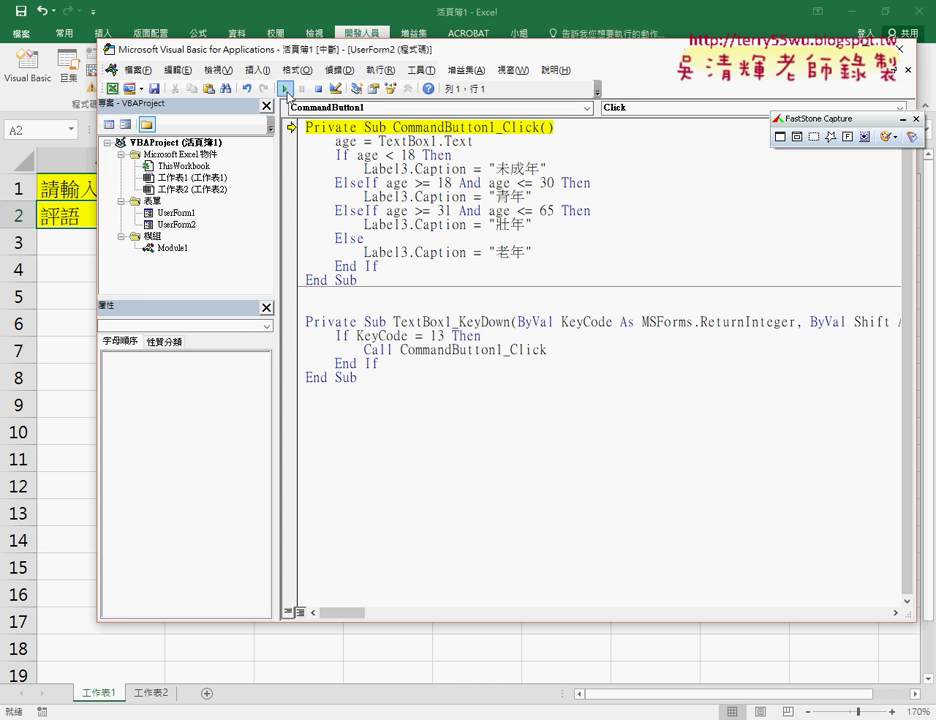
click(286, 89)
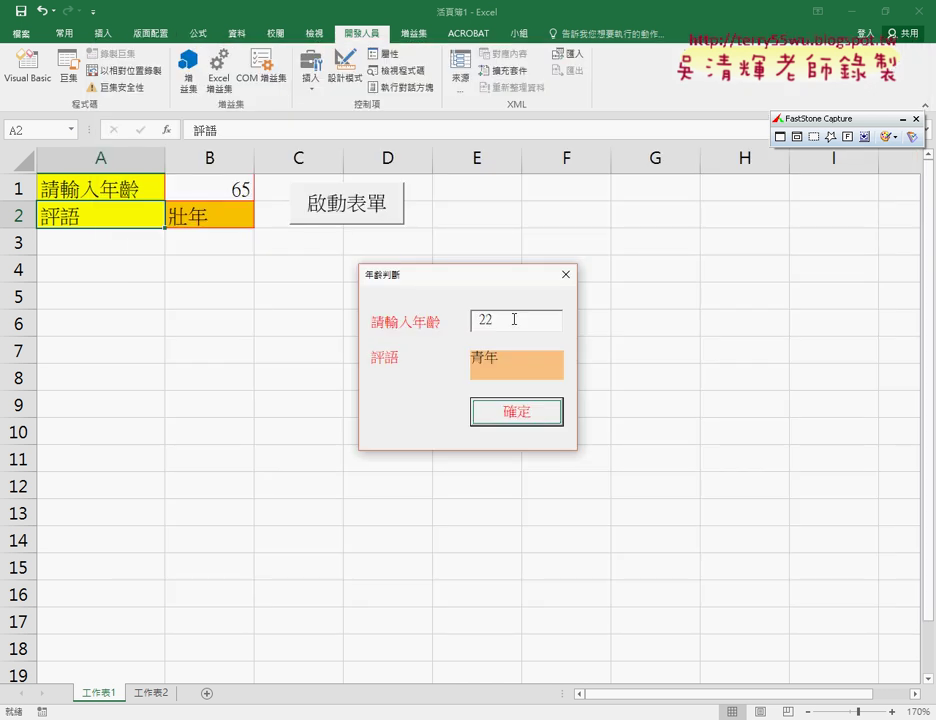
Enter age 65 to get 壯年, close the form, and open the 確定 button's Click code
drag(539, 318, 459, 323)
text(6)
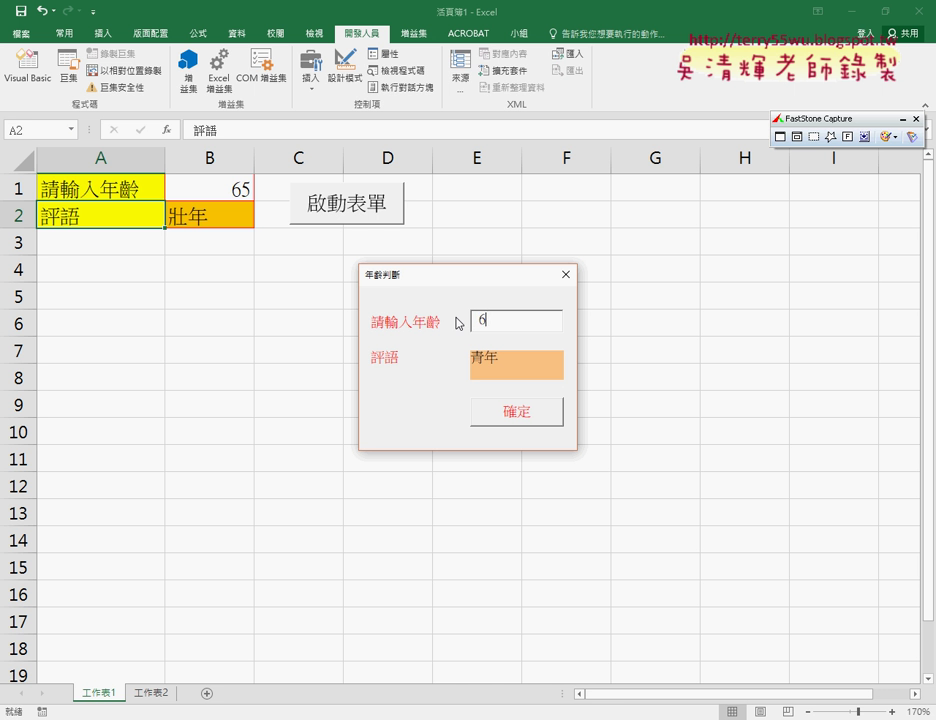
text(5)
key(Tab)
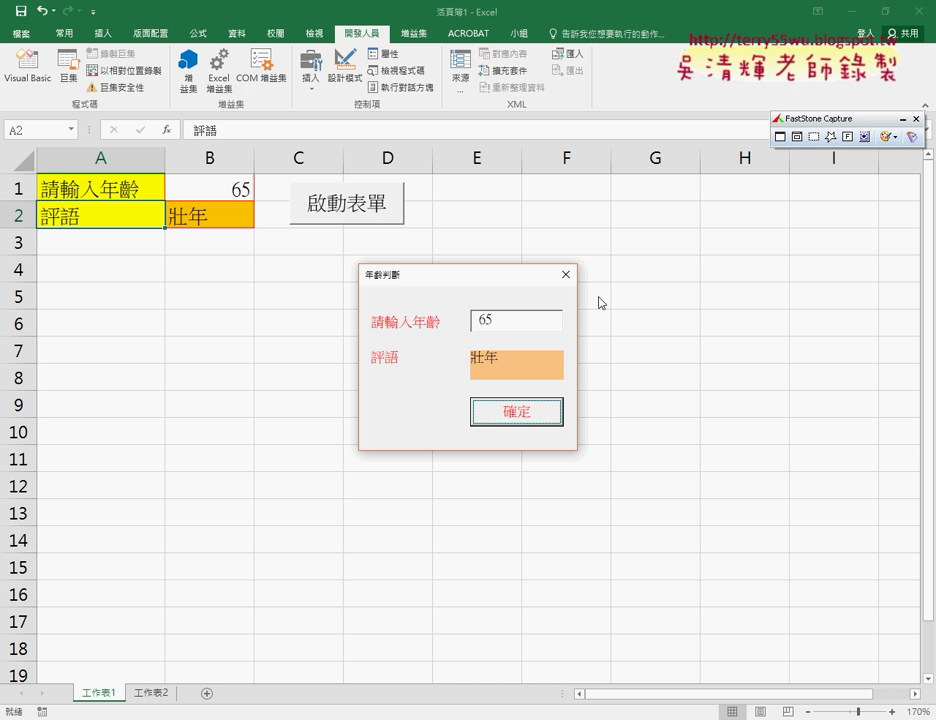
click(573, 279)
double_click(436, 258)
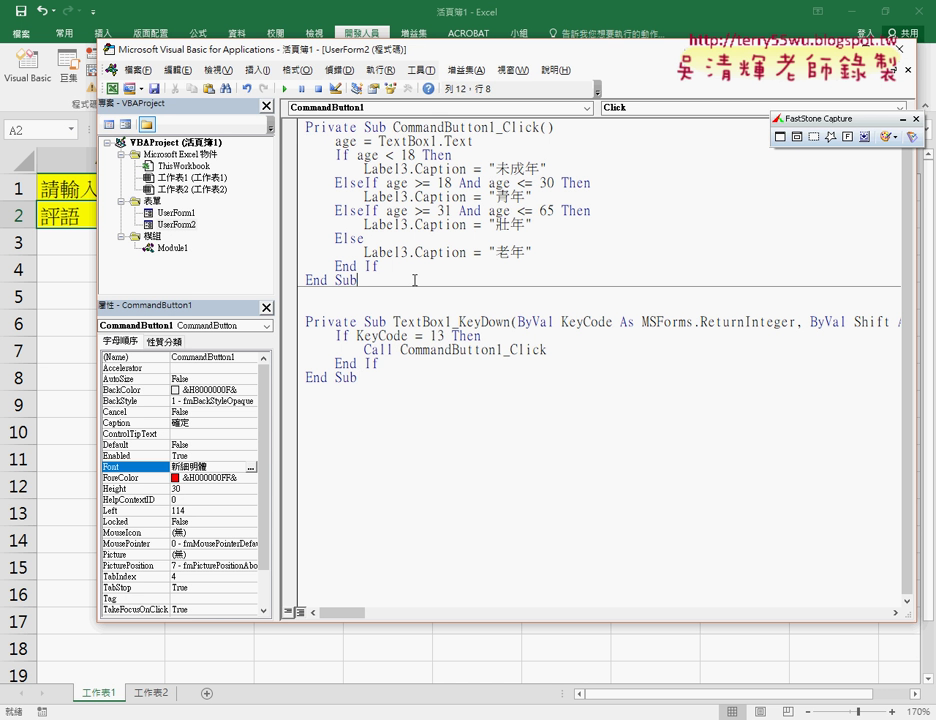
Select the entire TextBox1_KeyDown procedure and copy it with 複製
drag(416, 278, 286, 117)
drag(414, 389, 339, 328)
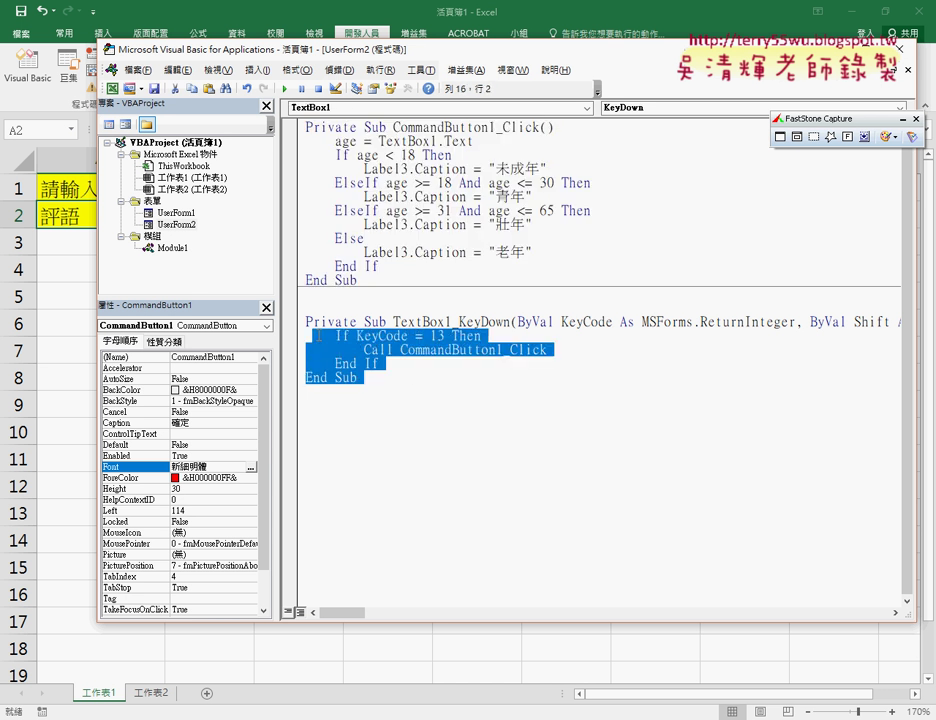
right_click(337, 327)
click(362, 355)
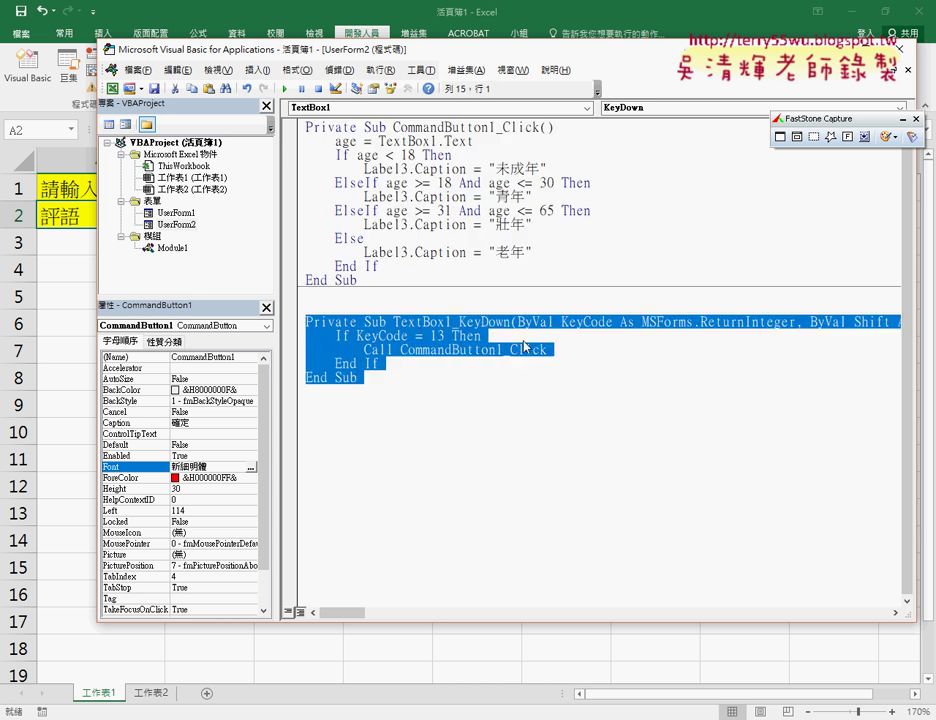